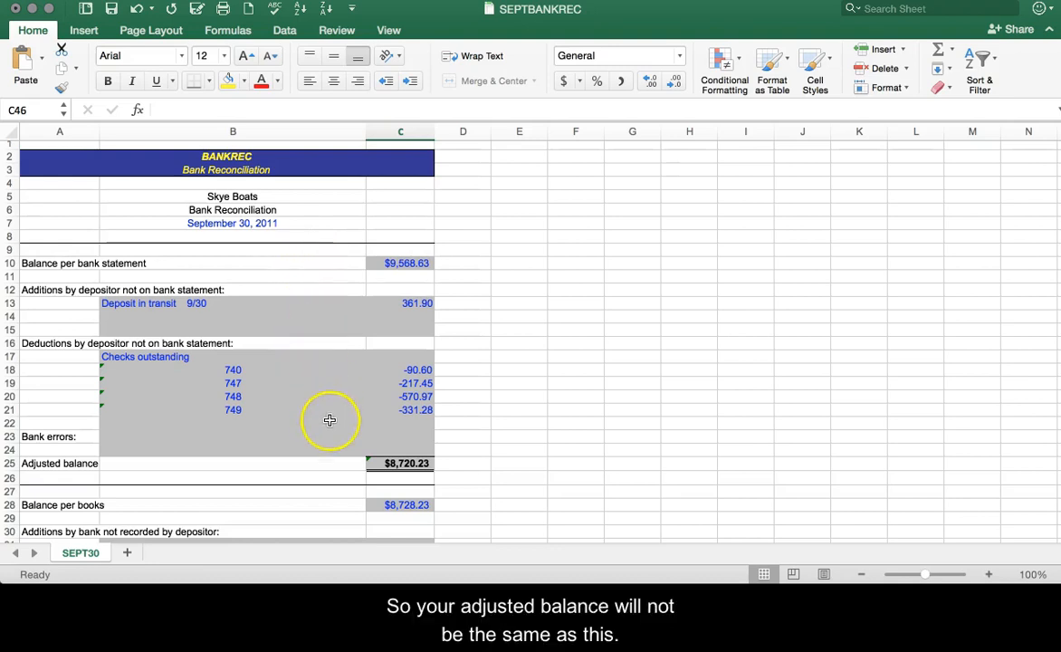
Step: Compare the adjusted balance per bank in C25 with the adjusted balance per books in C42 on the September reconciliation
{"action": "left_click", "coordinate": [401, 465]}
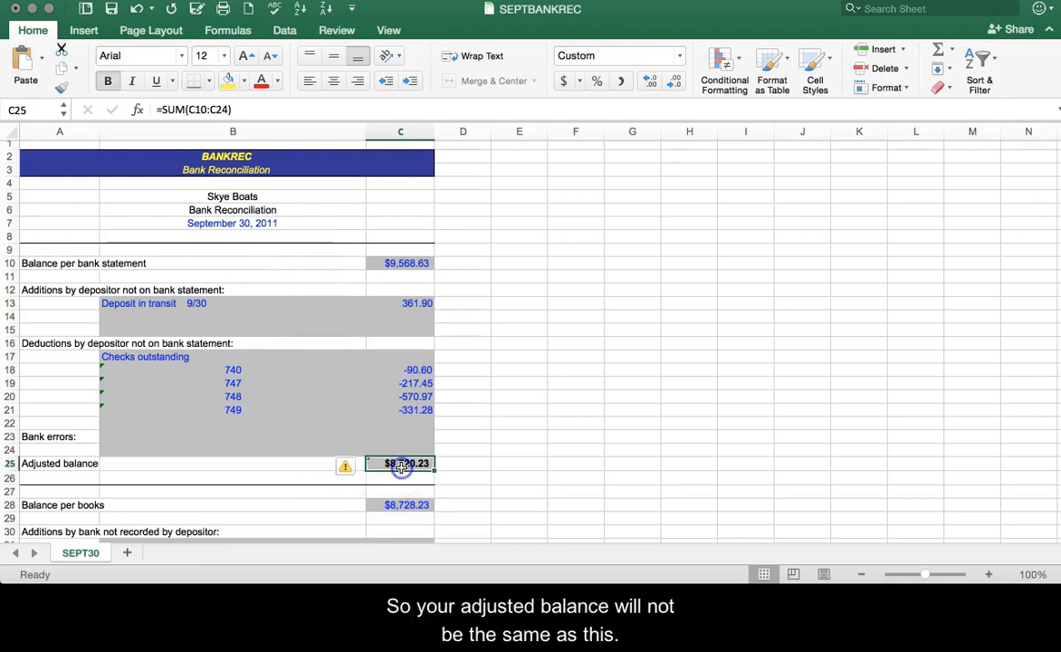
{"action": "scroll", "coordinate": [371, 485], "scroll_direction": "down", "scroll_amount": 3}
{"action": "scroll", "coordinate": [370, 485], "scroll_direction": "down", "scroll_amount": 6}
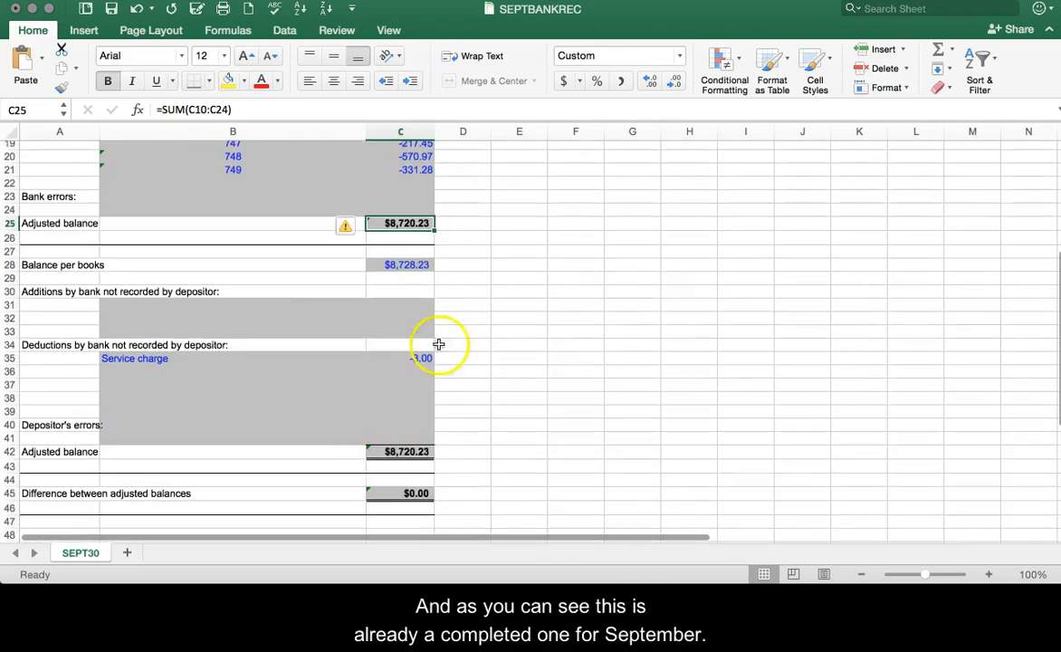
{"action": "scroll", "coordinate": [461, 293], "scroll_direction": "up", "scroll_amount": 5}
{"action": "scroll", "coordinate": [461, 293], "scroll_direction": "up", "scroll_amount": 4}
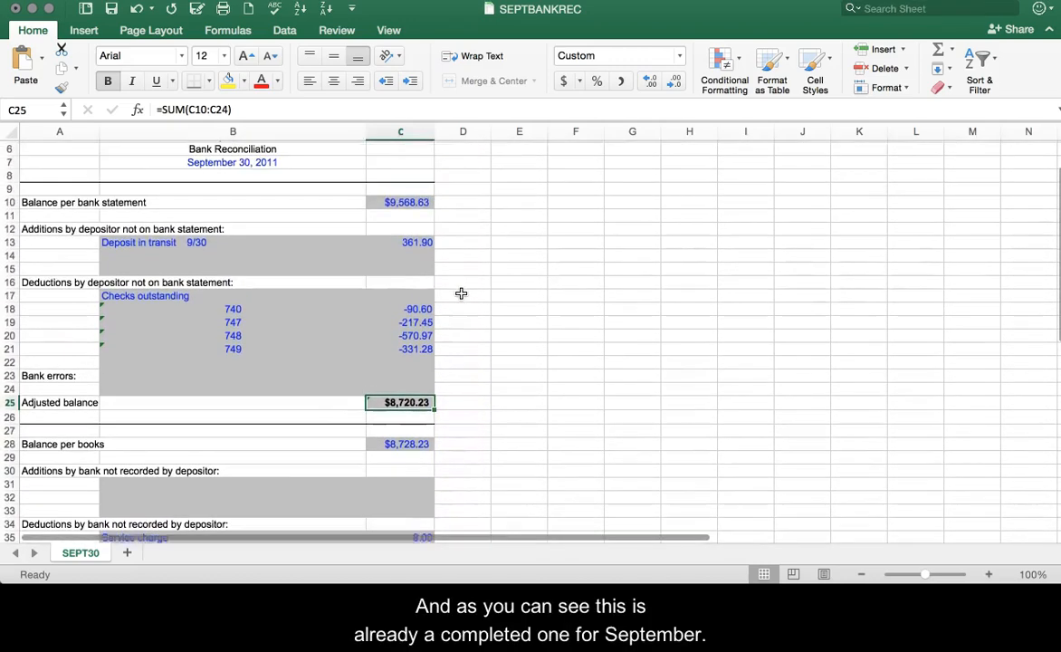
{"action": "scroll", "coordinate": [461, 293], "scroll_direction": "down", "scroll_amount": 3}
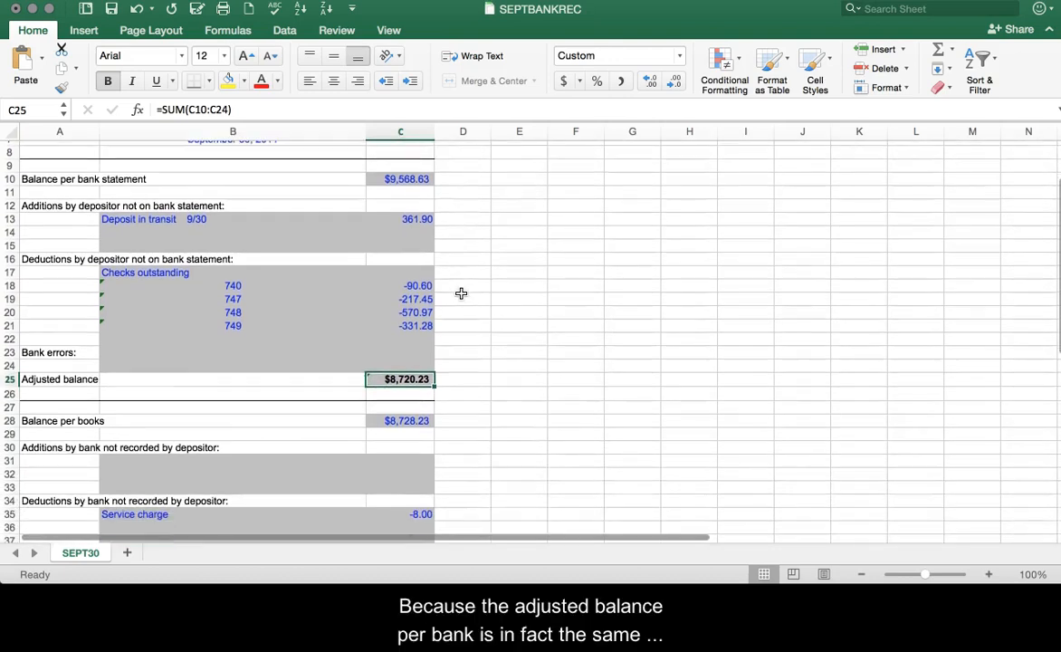
{"action": "left_click", "coordinate": [422, 381]}
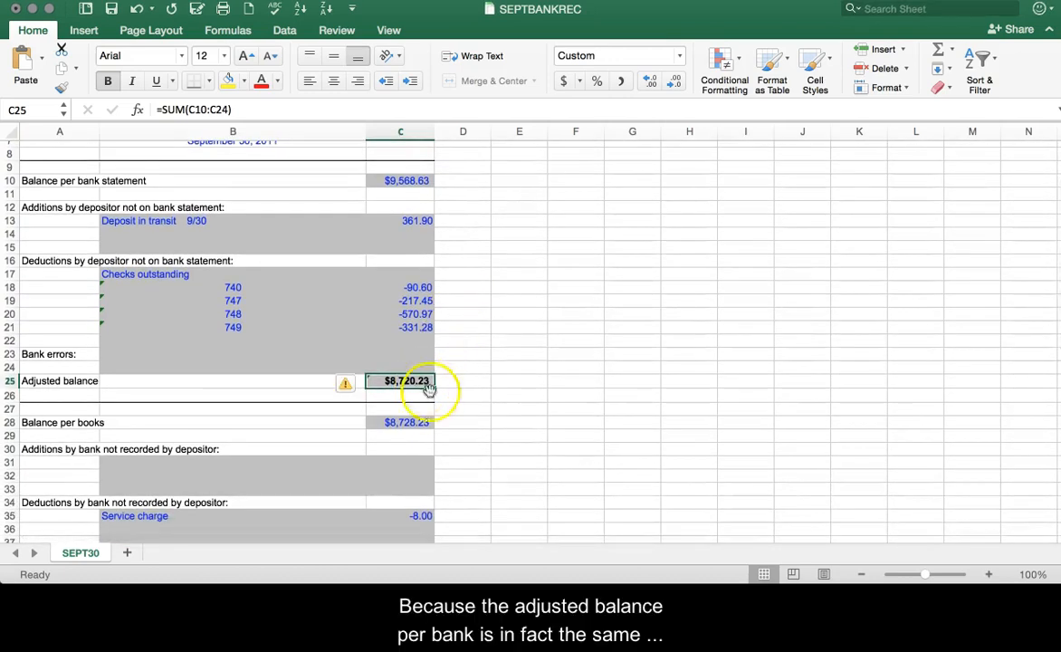
{"action": "scroll", "coordinate": [442, 422], "scroll_direction": "down", "scroll_amount": 3}
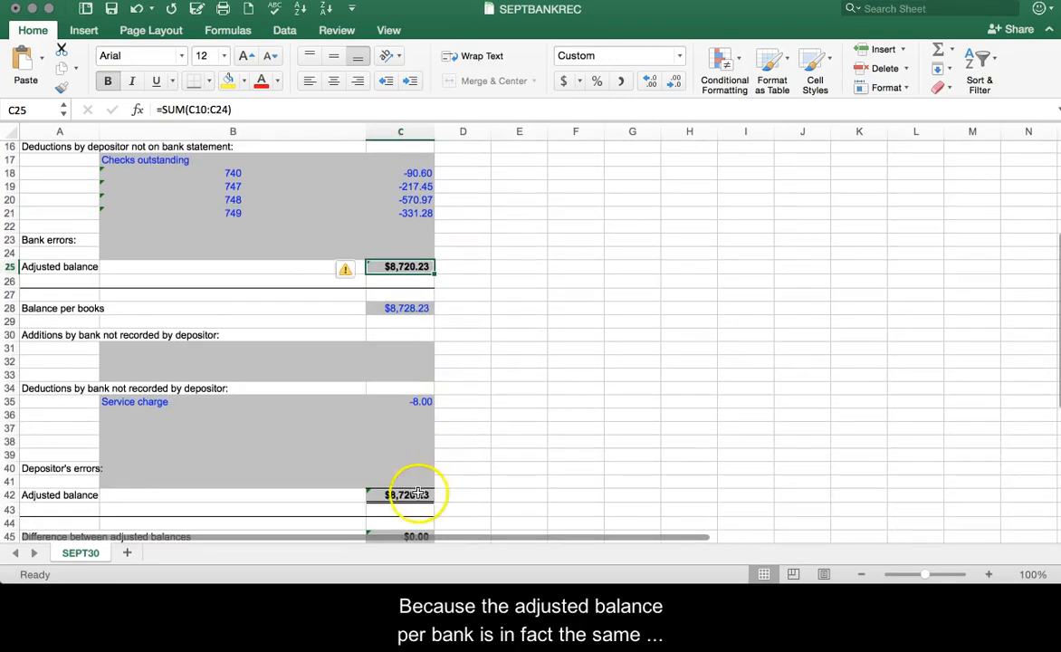
{"action": "left_click", "coordinate": [418, 494]}
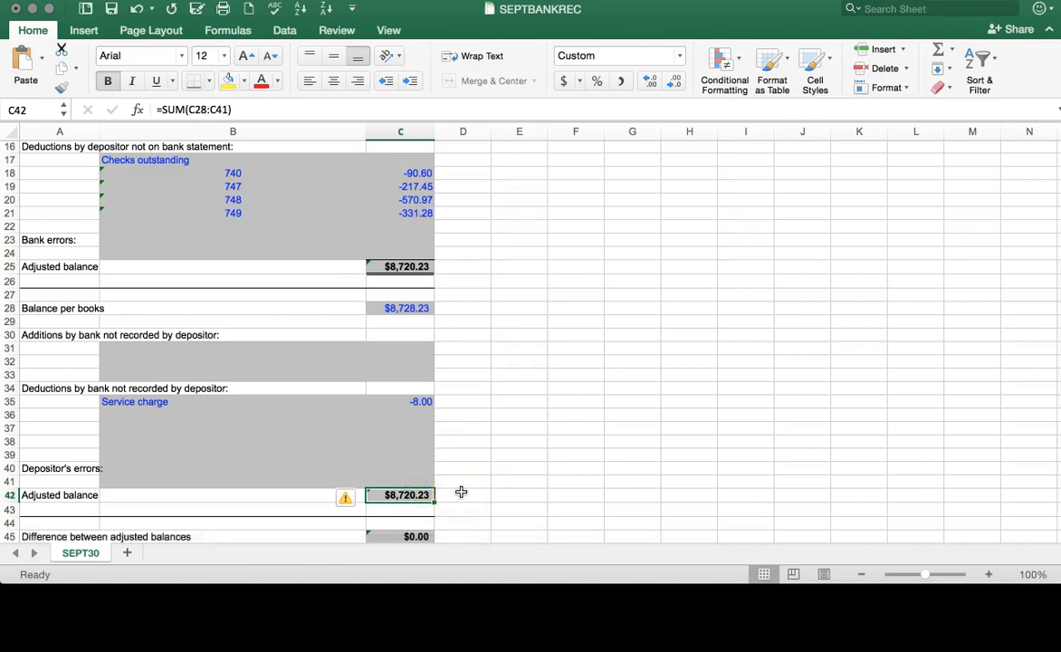
Step: Start an IF formula in C46, below the difference between adjusted balances, with the logical test C25=C42
{"action": "scroll", "coordinate": [461, 491], "scroll_direction": "up", "scroll_amount": 5}
{"action": "scroll", "coordinate": [461, 492], "scroll_direction": "up", "scroll_amount": 1}
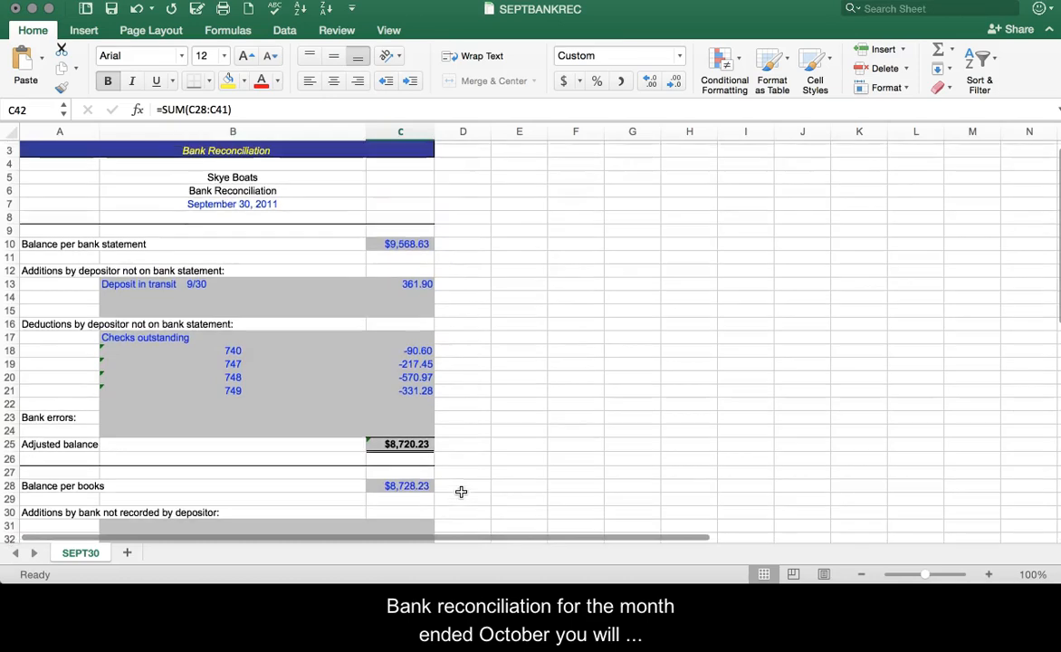
{"action": "scroll", "coordinate": [461, 491], "scroll_direction": "down", "scroll_amount": 5}
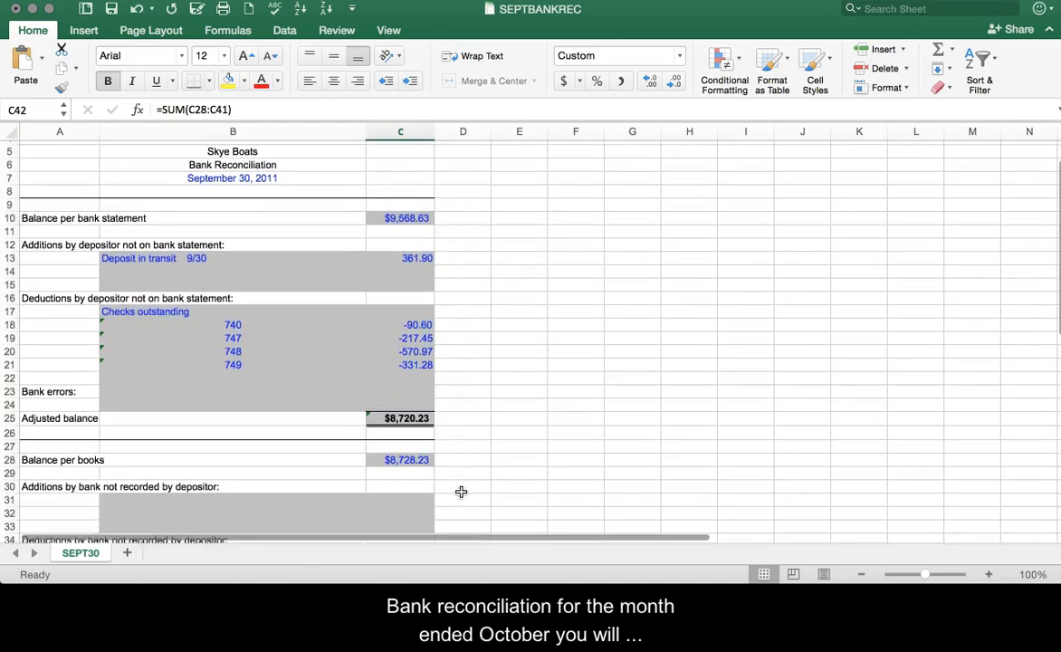
{"action": "scroll", "coordinate": [461, 484], "scroll_direction": "down", "scroll_amount": 3}
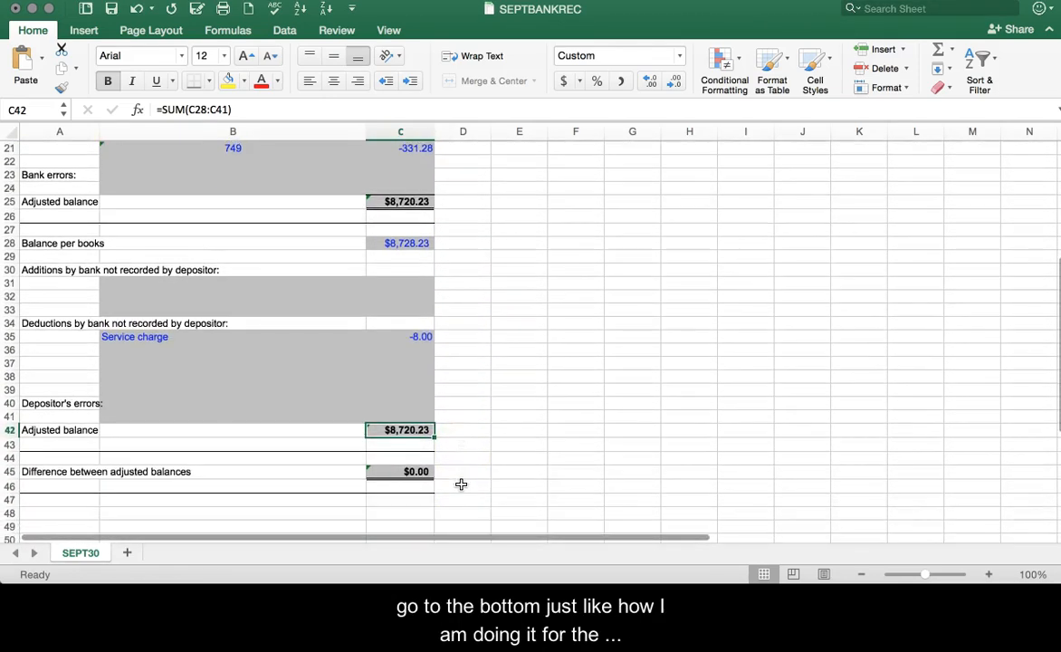
{"action": "left_click", "coordinate": [424, 486]}
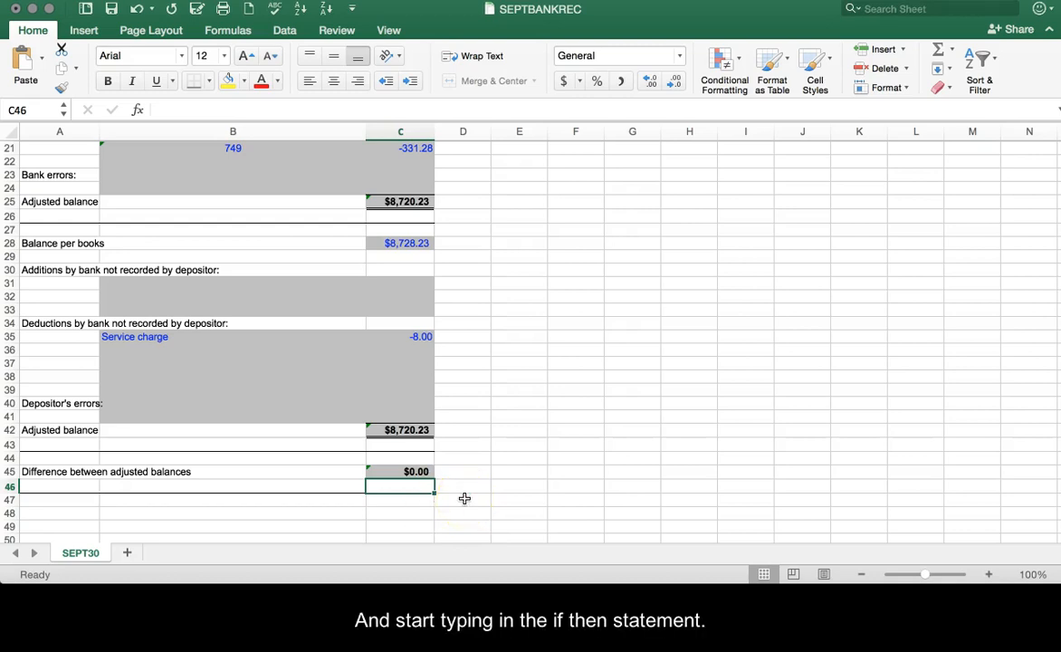
{"action": "type", "text": "="}
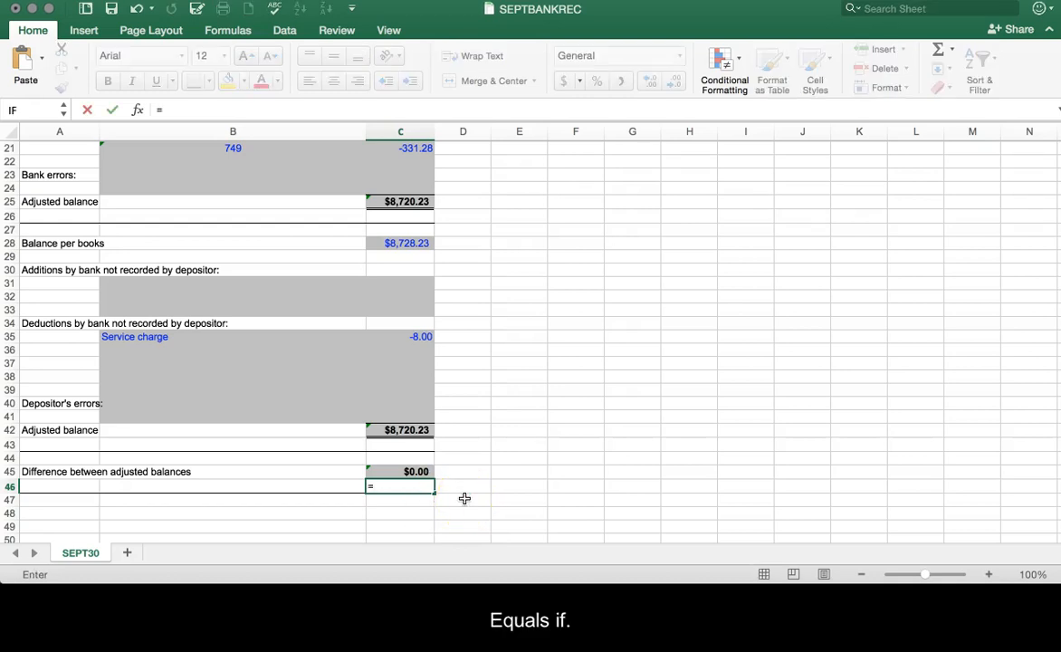
{"action": "type", "text": "if("}
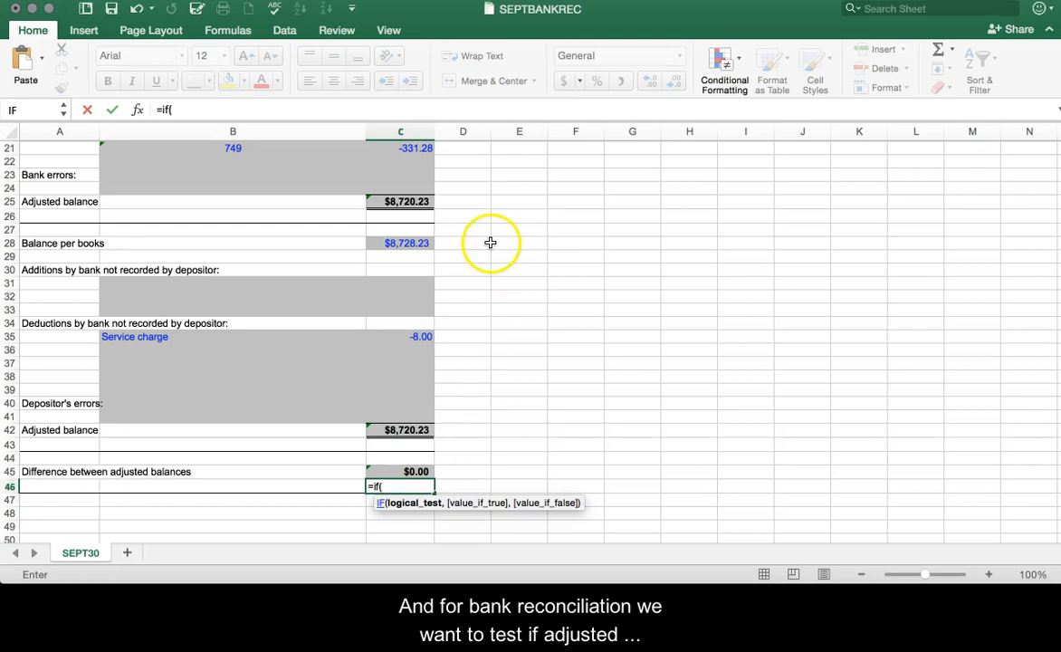
{"action": "left_click", "coordinate": [426, 204]}
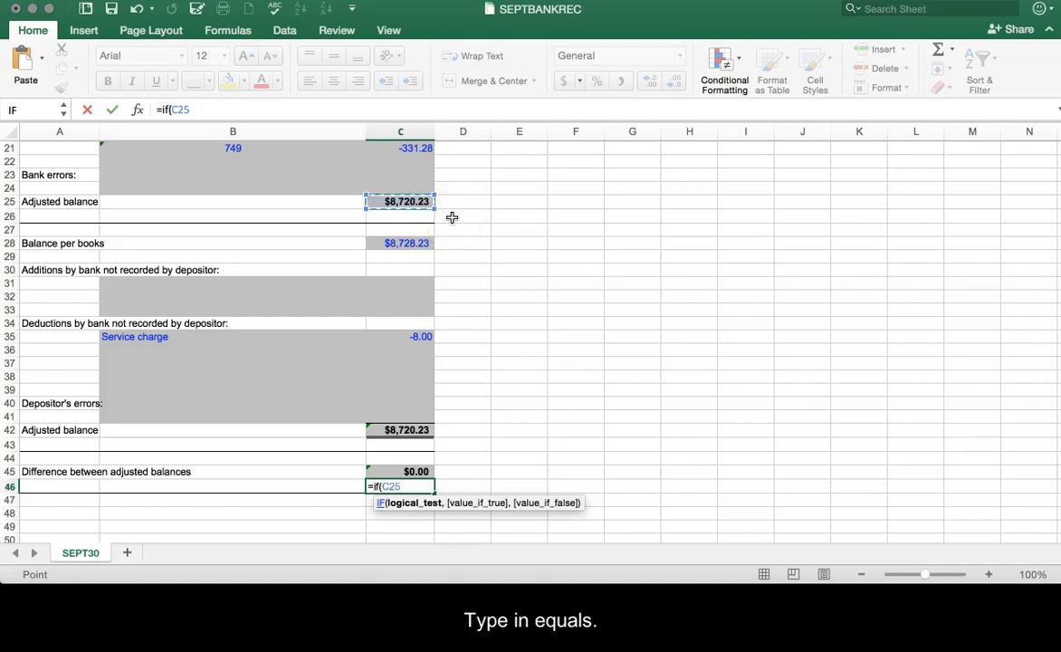
{"action": "type", "text": "="}
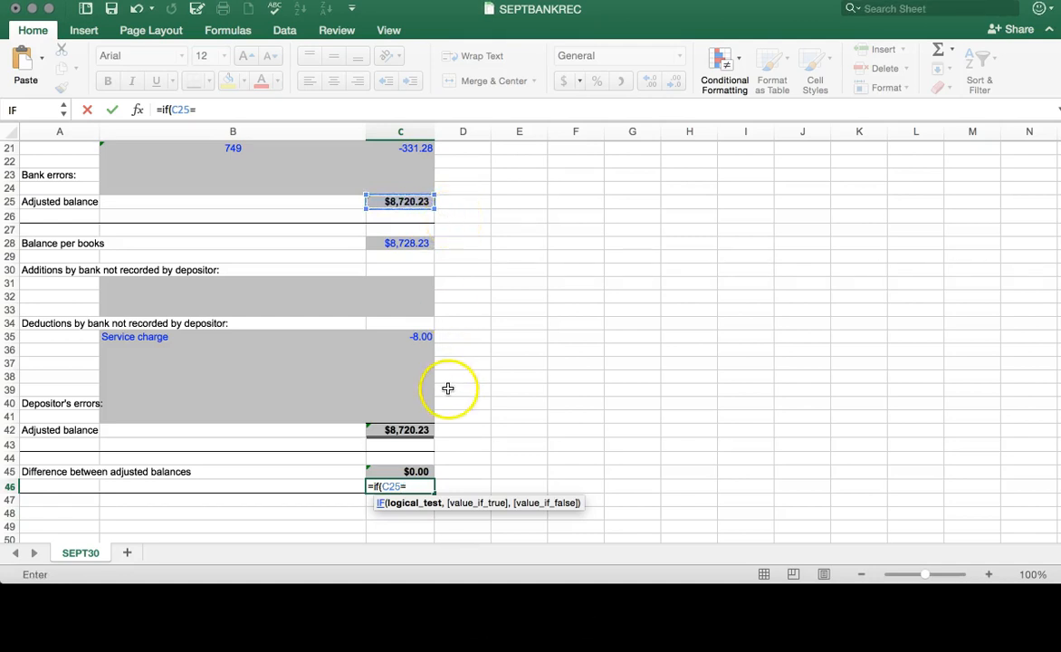
{"action": "left_click", "coordinate": [420, 429]}
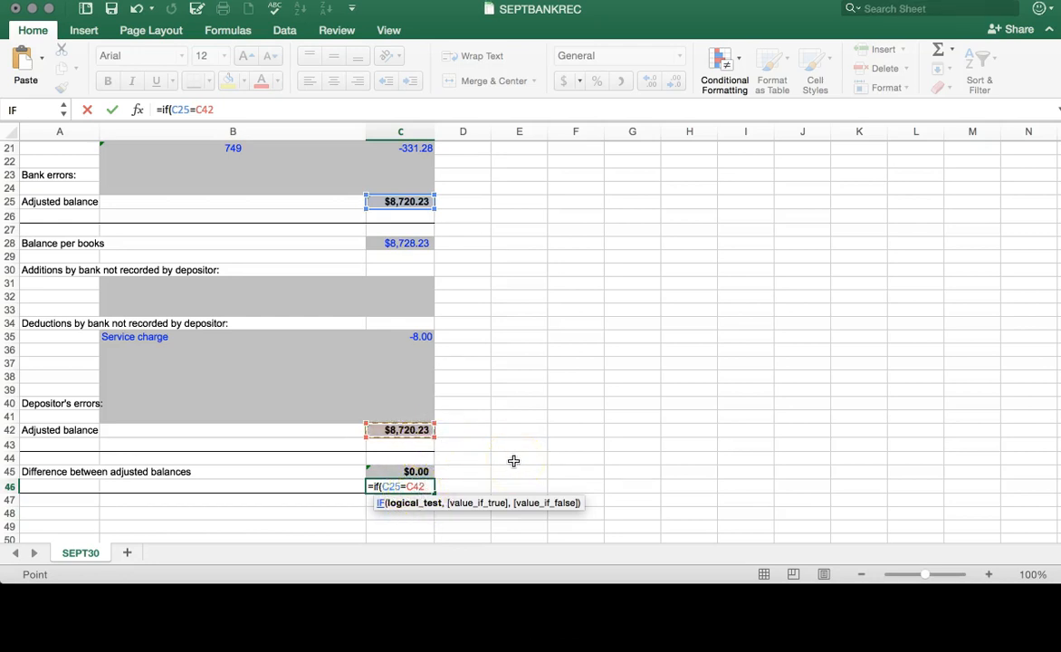
Step: Complete the IF formula in C46 with "Balance" as the true result and "Not Balance" as the false result
{"action": "type", "text": ", \"B"}
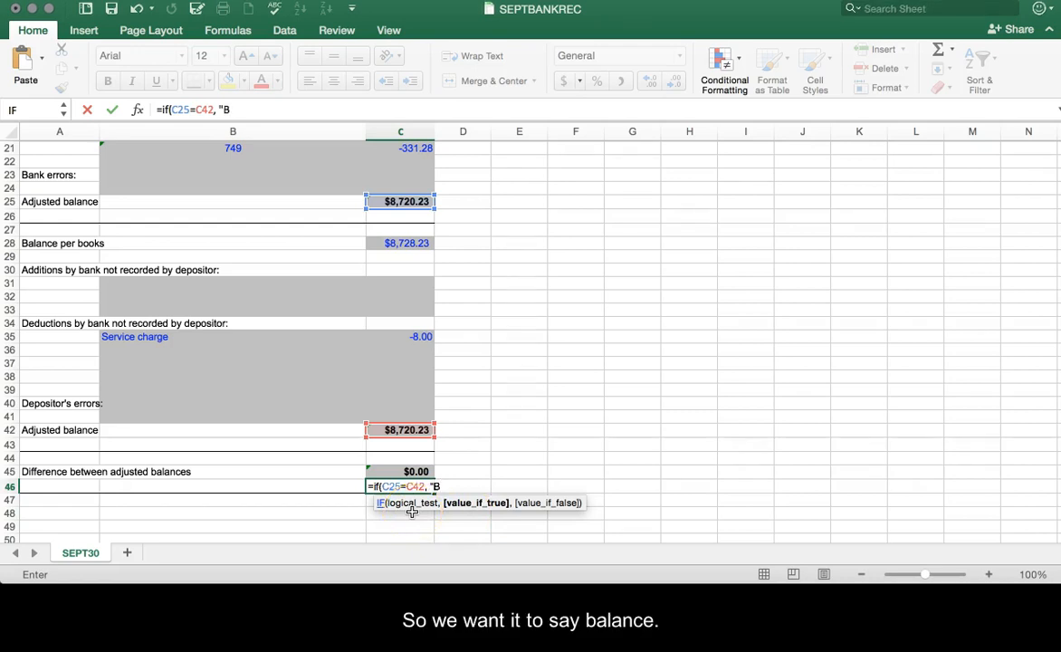
{"action": "type", "text": "alance\""}
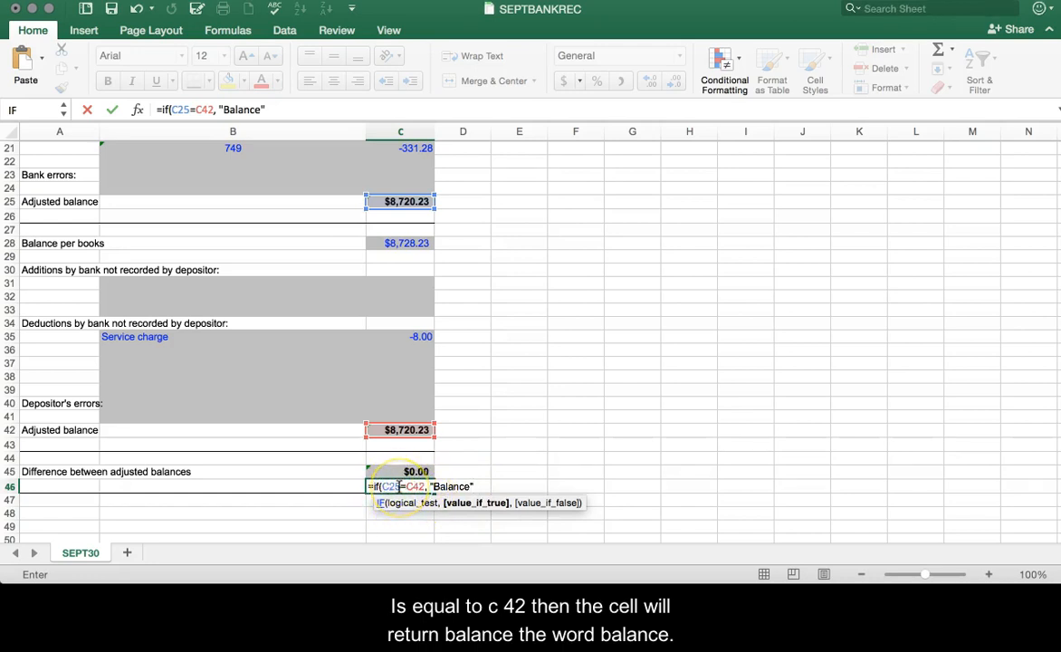
{"action": "type", "text": ","}
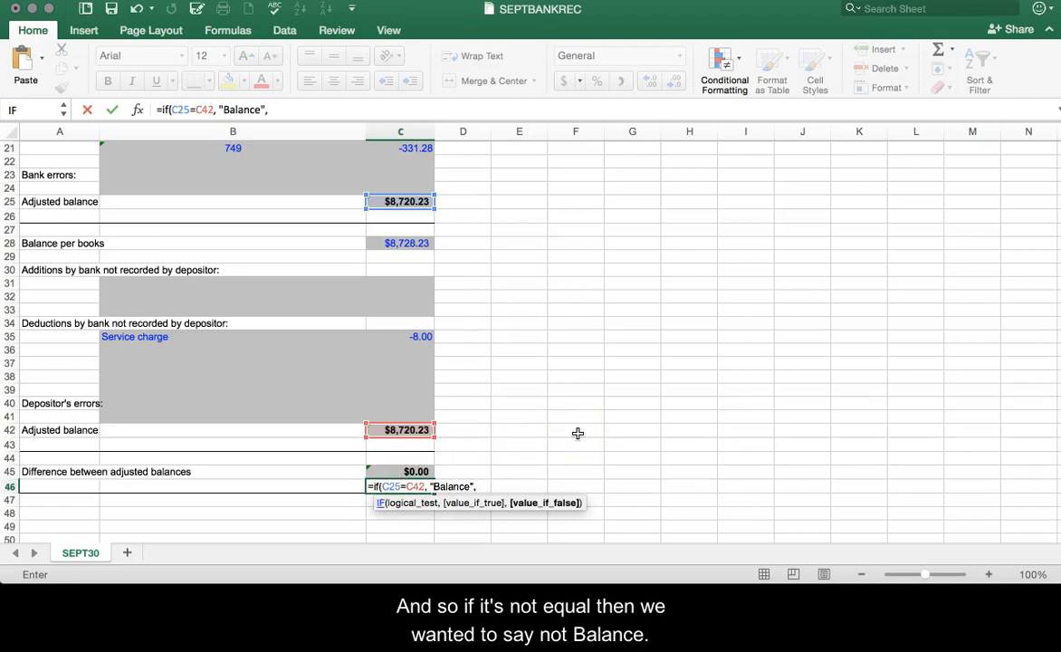
{"action": "type", "text": " \"Not Balance"}
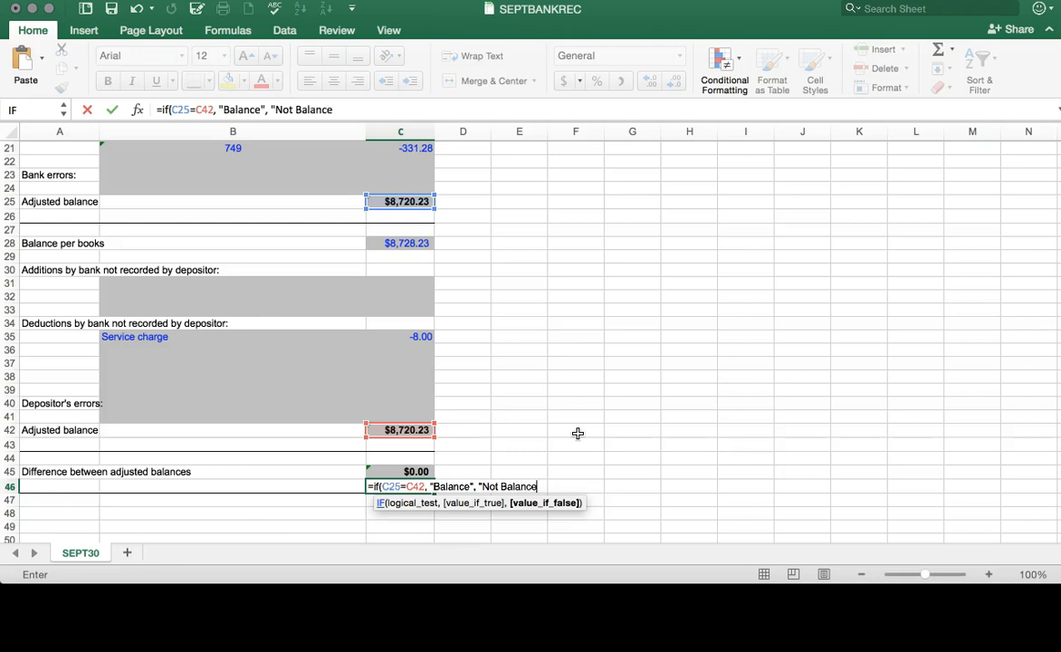
{"action": "type", "text": "\")"}
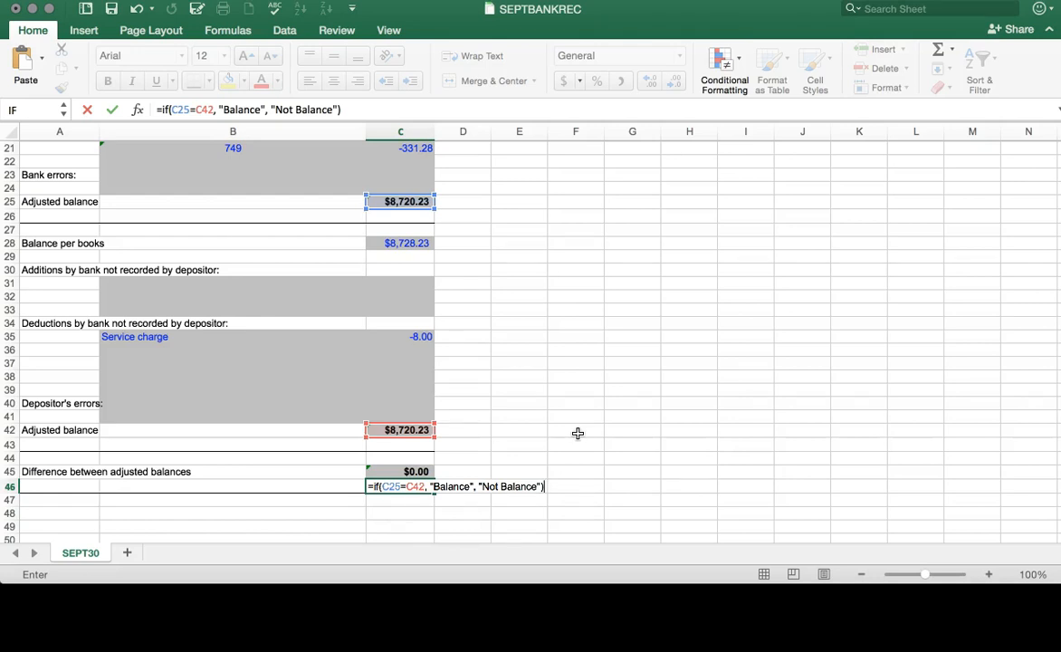
{"action": "key", "text": "Return"}
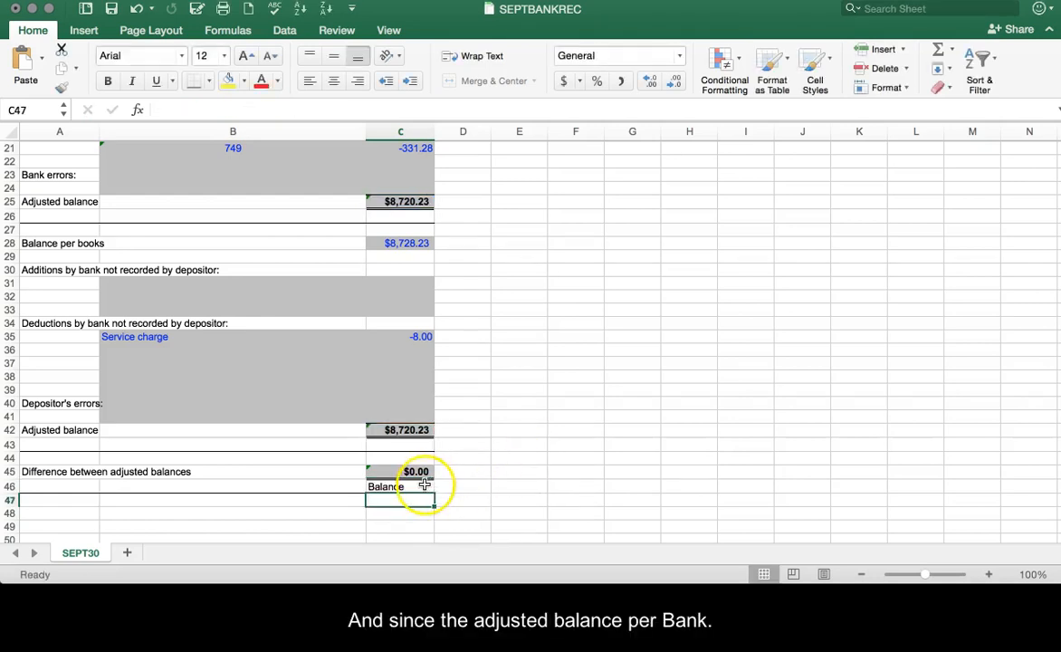
Step: Check the result of the IF formula in C46 against the two adjusted balances in C25 and C42
{"action": "left_click", "coordinate": [425, 485]}
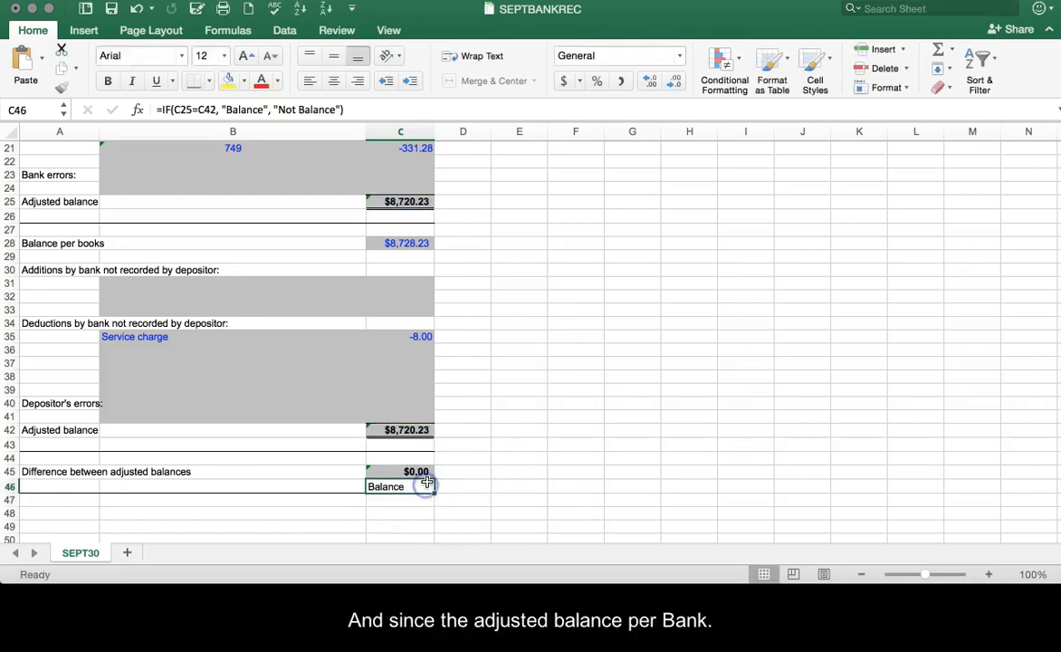
{"action": "left_click", "coordinate": [418, 203]}
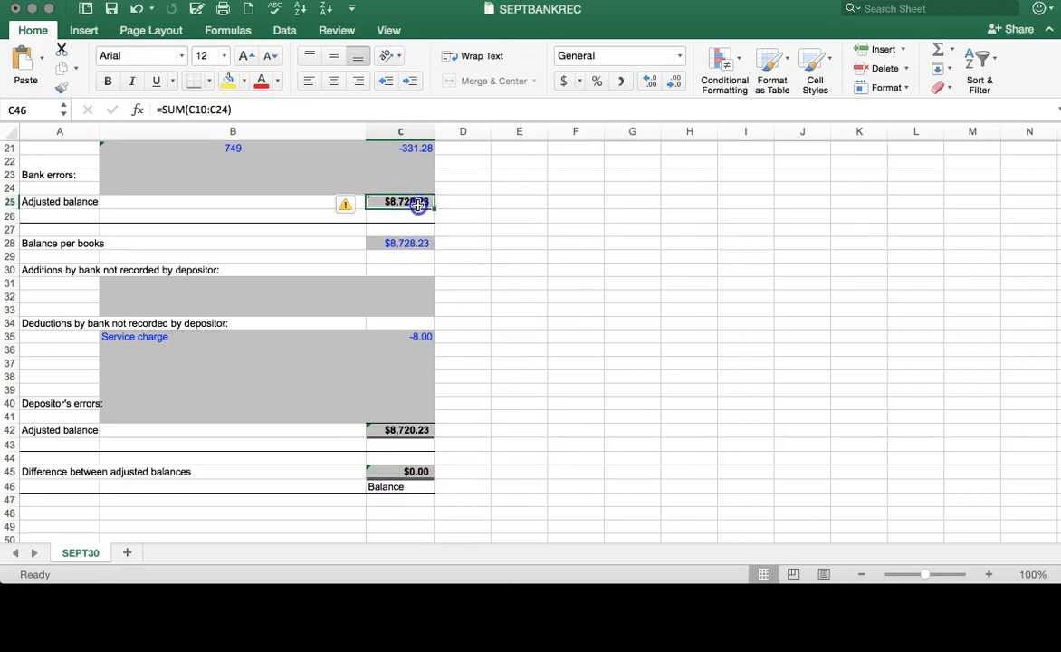
{"action": "left_click", "coordinate": [422, 432]}
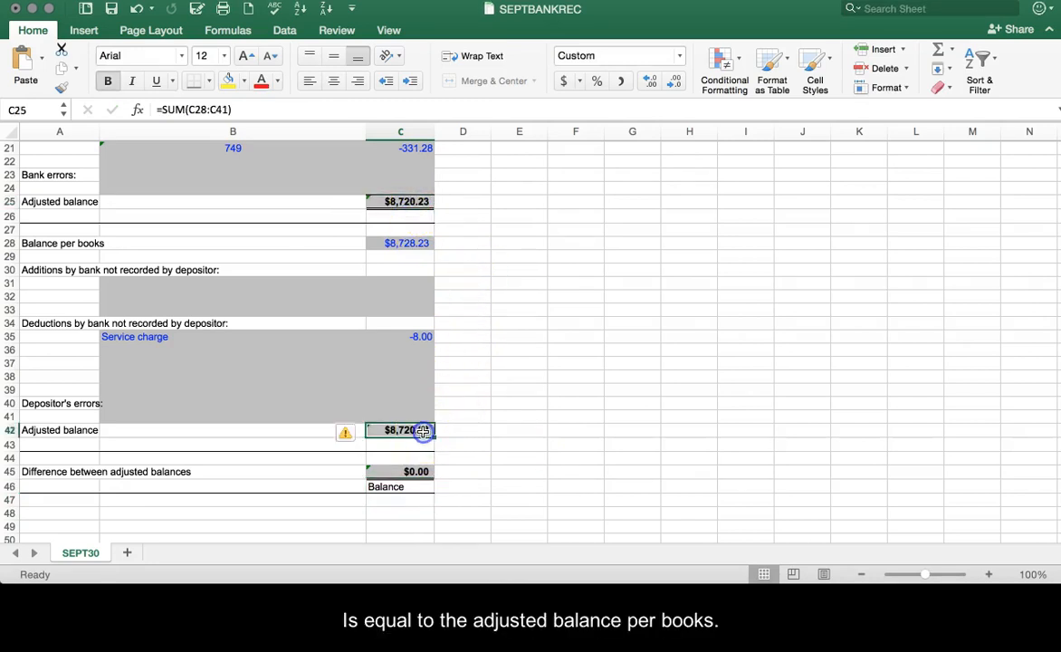
{"action": "left_click", "coordinate": [425, 489]}
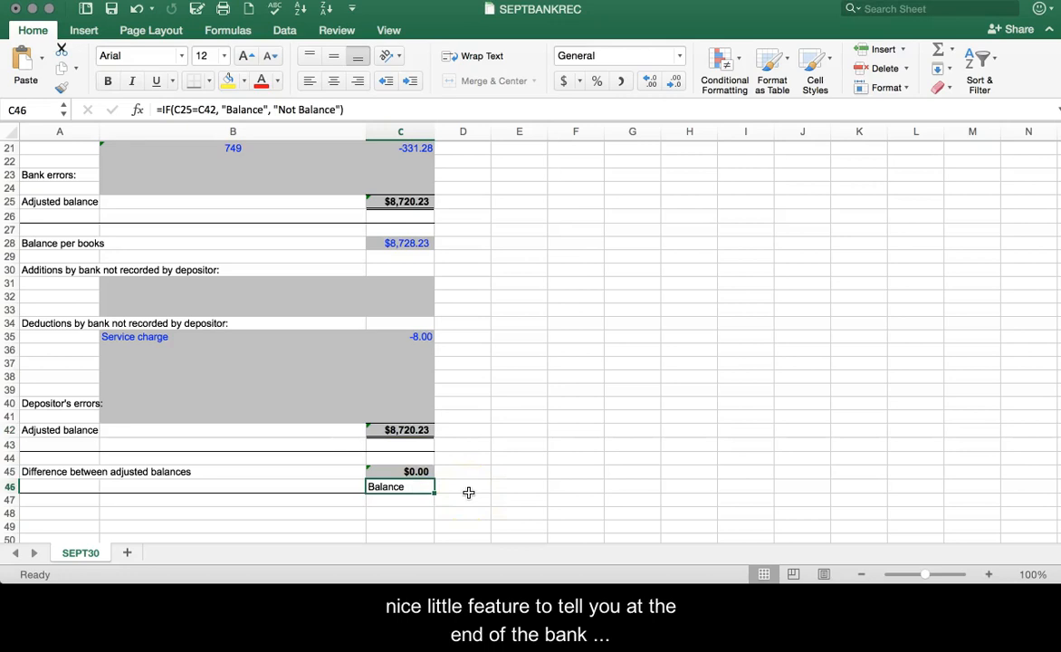
Step: Start a new conditional formatting rule with the Classic style for the adjusted balance per bank in C25
{"action": "scroll", "coordinate": [468, 492], "scroll_direction": "up", "scroll_amount": 2}
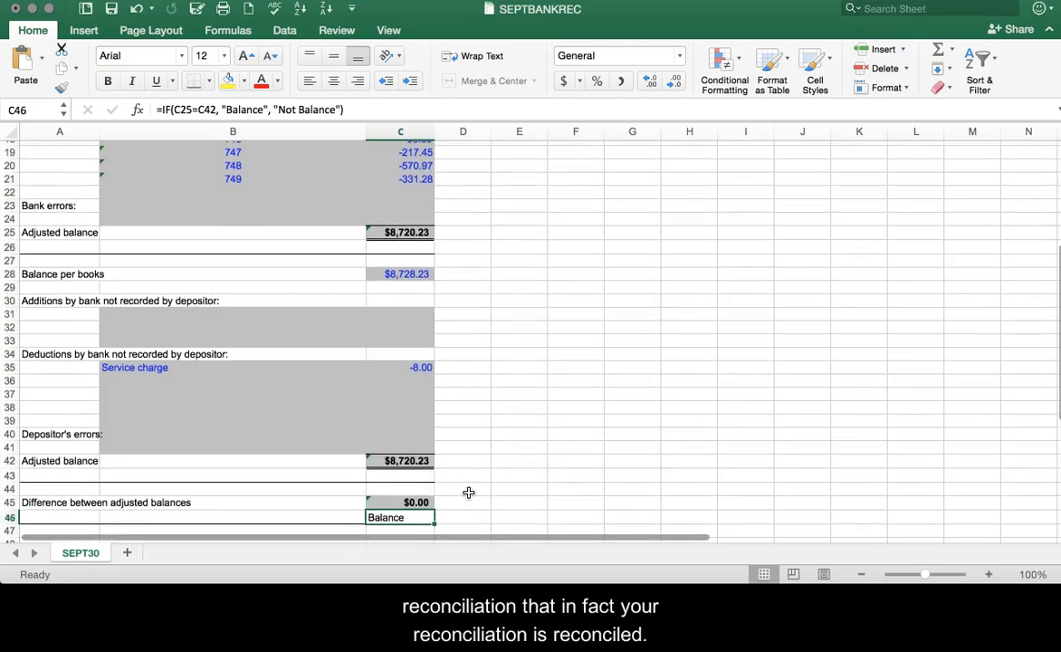
{"action": "scroll", "coordinate": [468, 491], "scroll_direction": "down", "scroll_amount": 1}
{"action": "scroll", "coordinate": [468, 492], "scroll_direction": "up", "scroll_amount": 1}
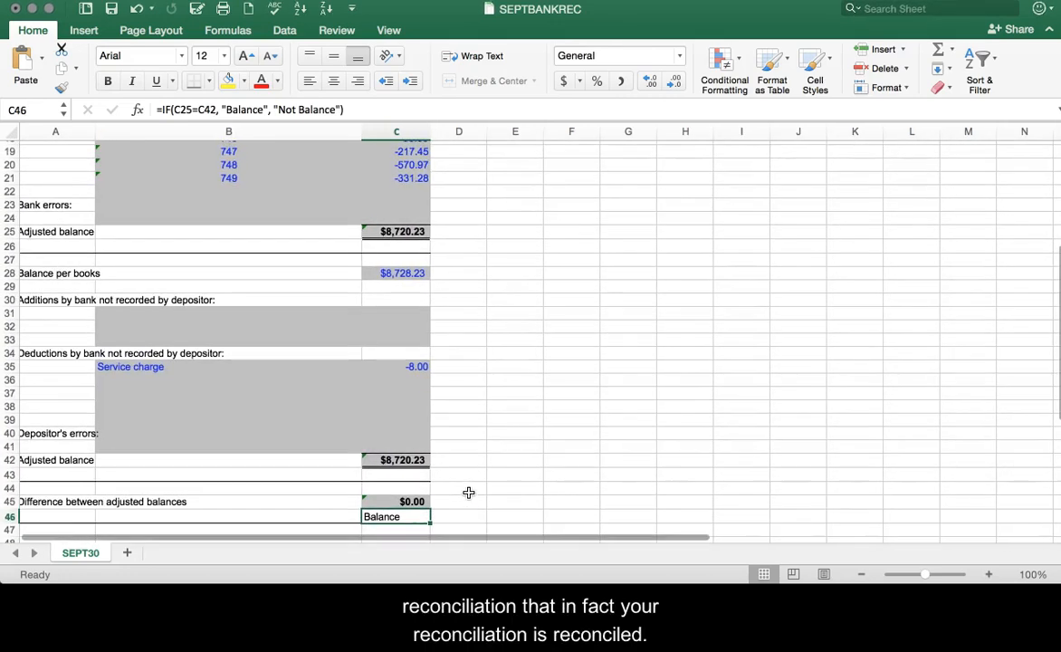
{"action": "scroll", "coordinate": [468, 491], "scroll_direction": "up", "scroll_amount": 5}
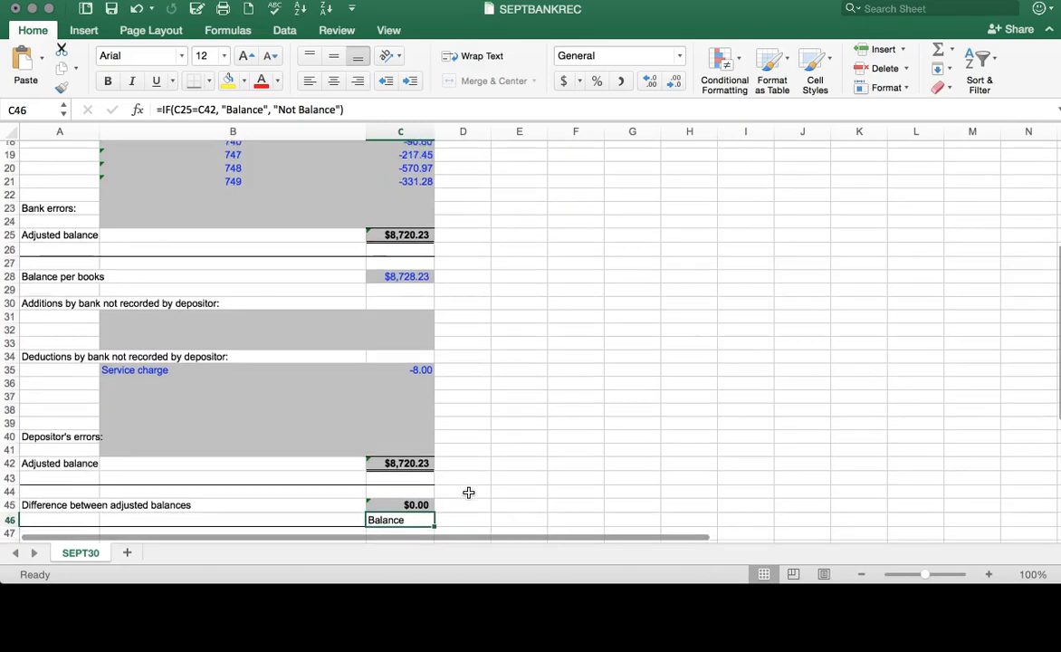
{"action": "scroll", "coordinate": [468, 491], "scroll_direction": "up", "scroll_amount": 2}
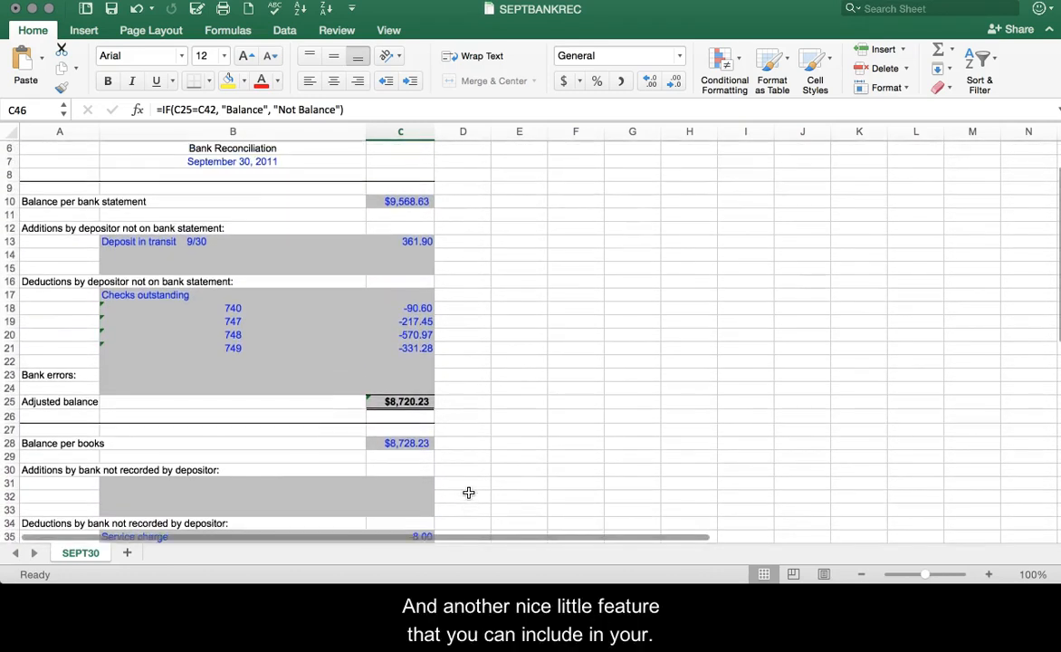
{"action": "scroll", "coordinate": [468, 492], "scroll_direction": "up", "scroll_amount": 2}
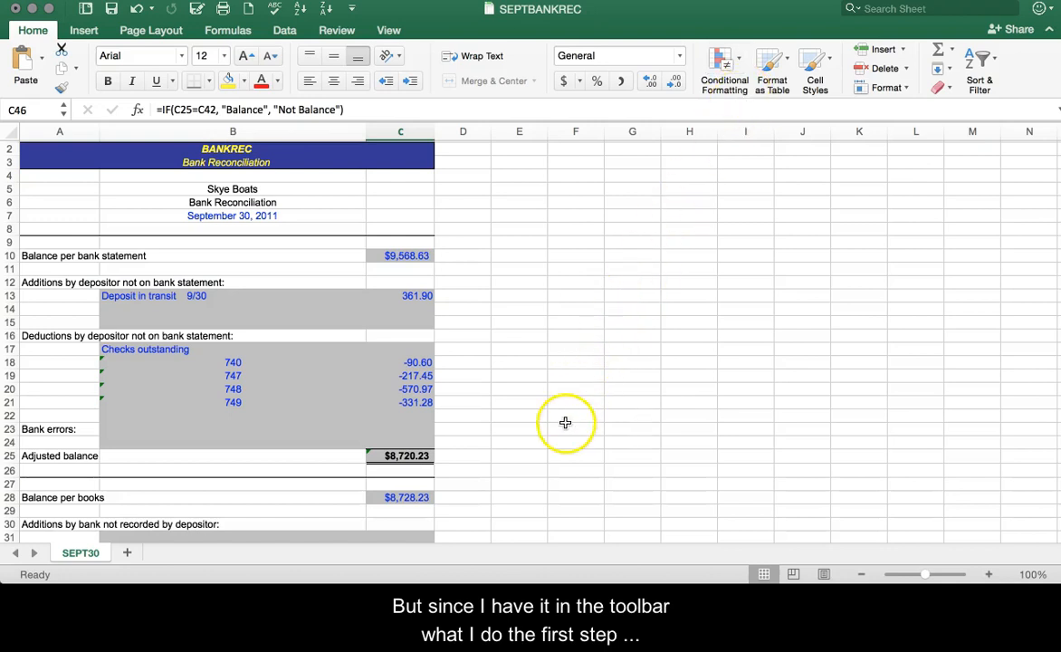
{"action": "left_click", "coordinate": [426, 458]}
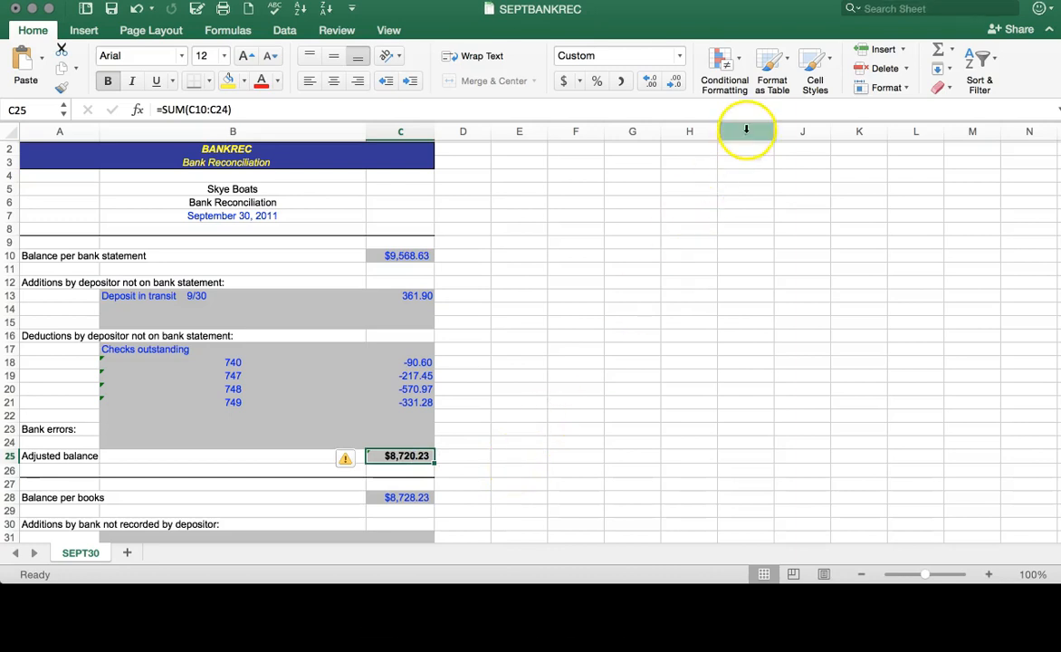
{"action": "left_click", "coordinate": [739, 61]}
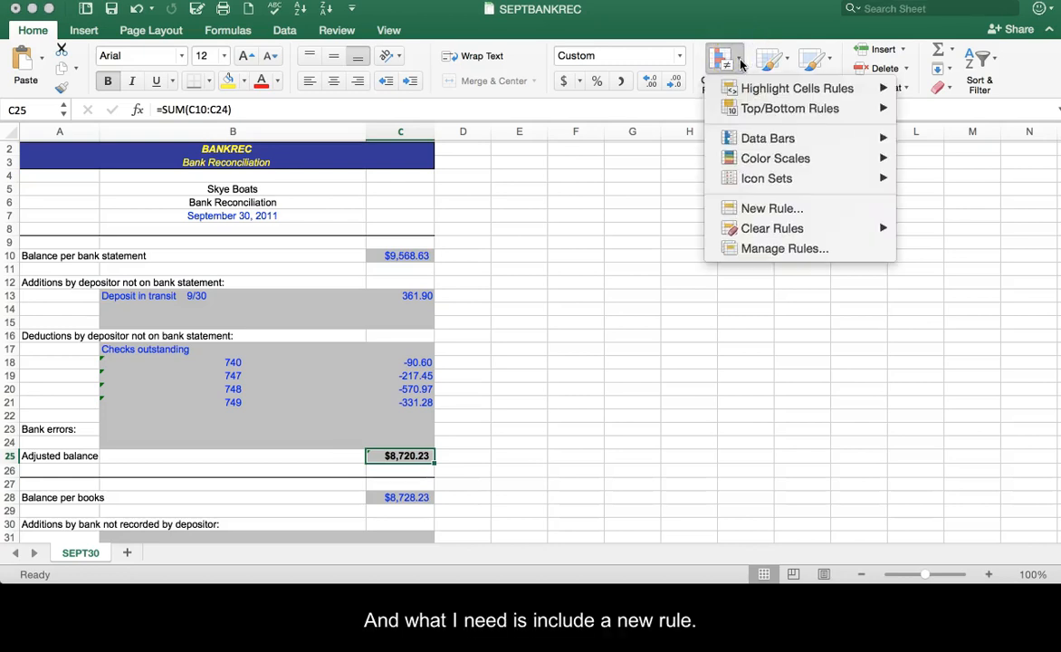
{"action": "left_click", "coordinate": [771, 213]}
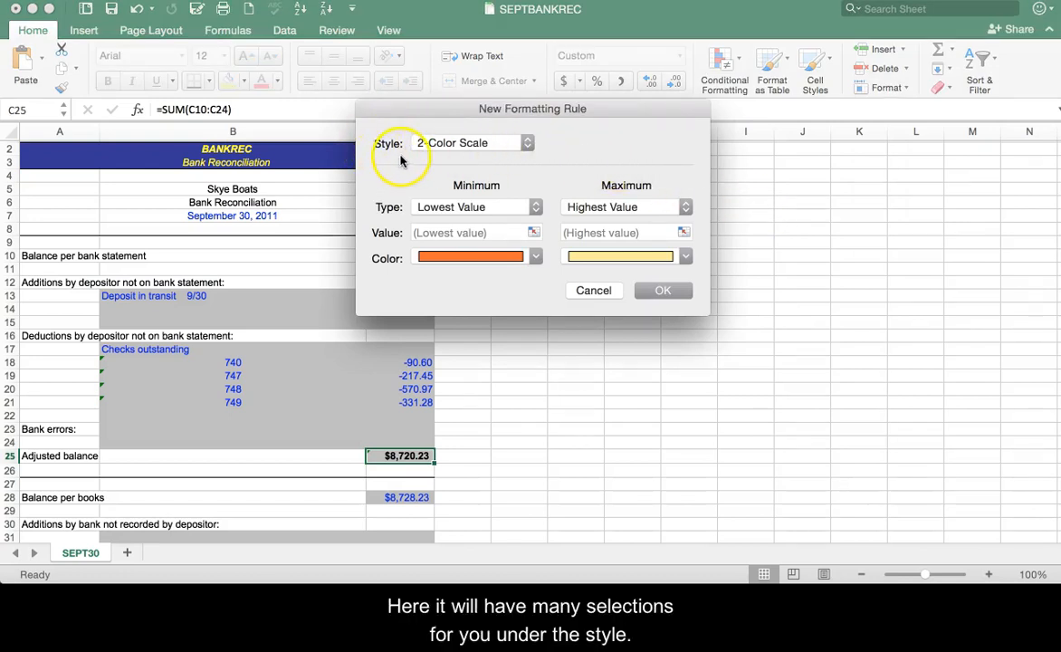
{"action": "left_click", "coordinate": [528, 145]}
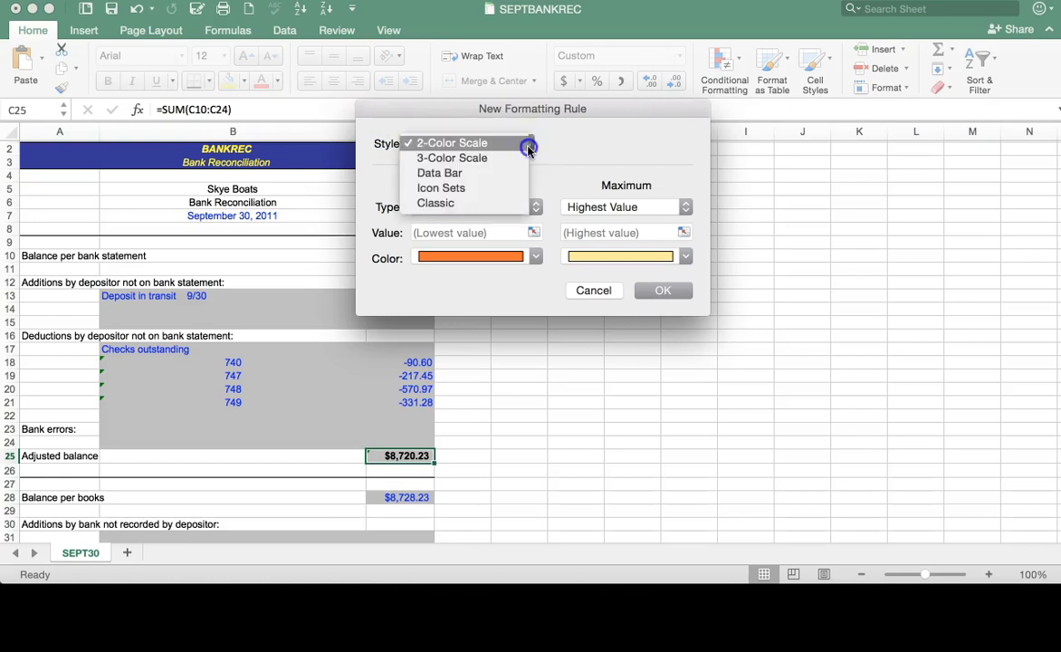
{"action": "left_click", "coordinate": [505, 202]}
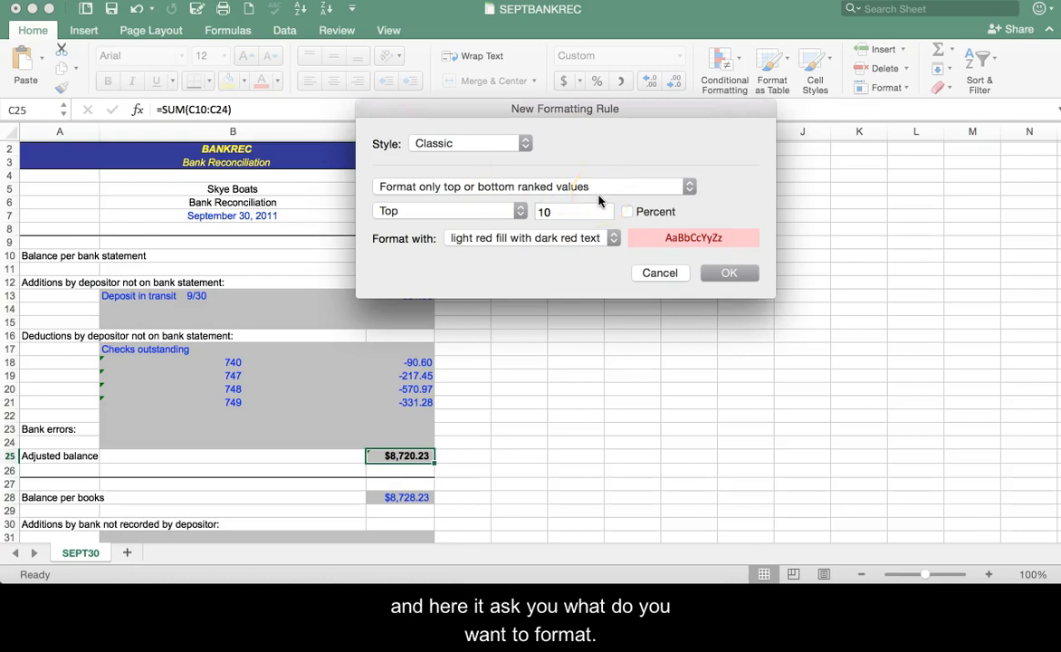
Step: Set the C25 rule to format only cells that contain a cell value equal to a given reference
{"action": "left_click", "coordinate": [680, 187]}
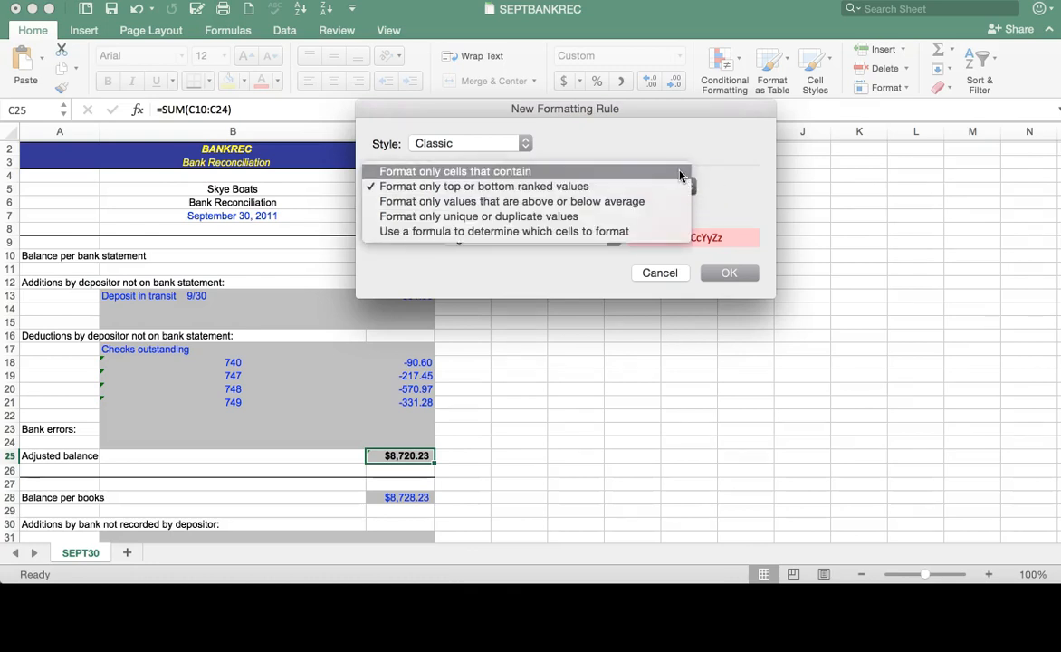
{"action": "left_click", "coordinate": [681, 173]}
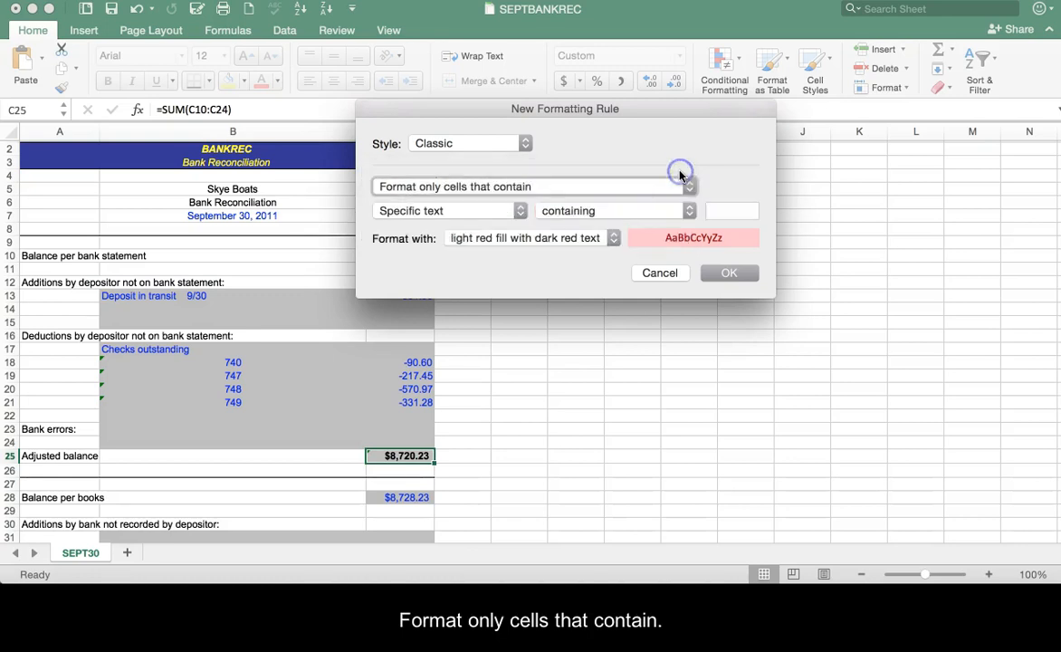
{"action": "left_click", "coordinate": [521, 211]}
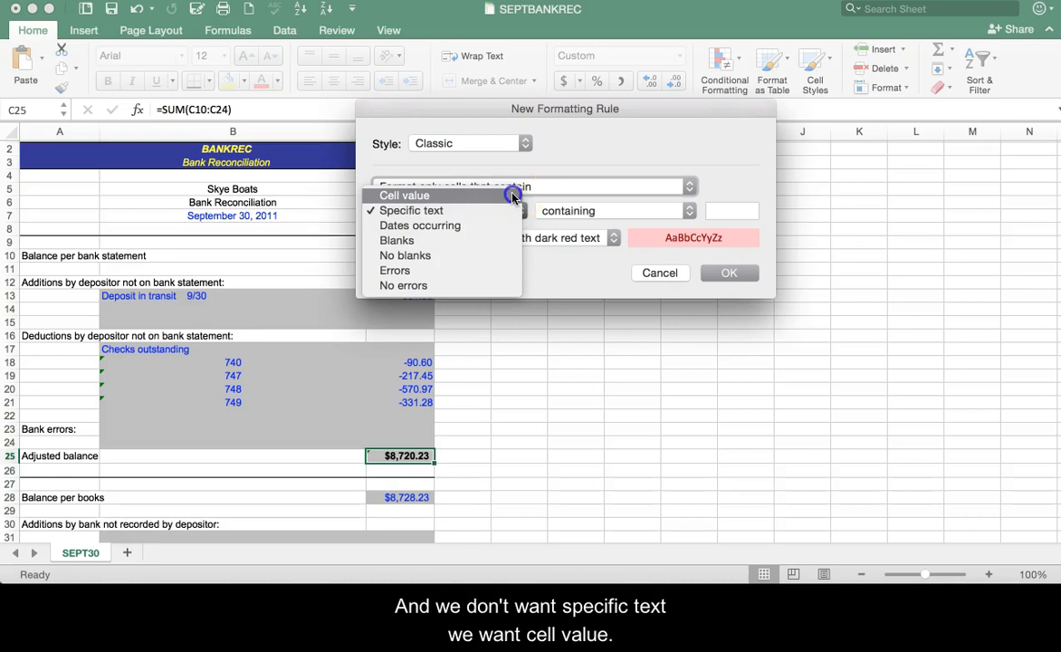
{"action": "left_click", "coordinate": [512, 195]}
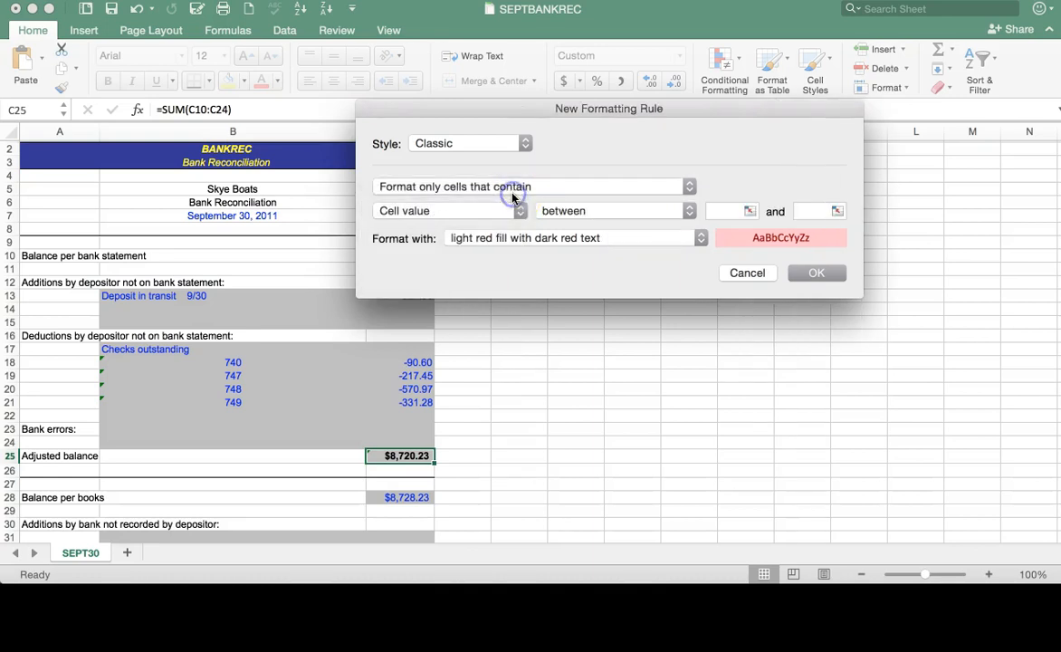
{"action": "left_click", "coordinate": [689, 210]}
{"action": "left_click", "coordinate": [675, 243]}
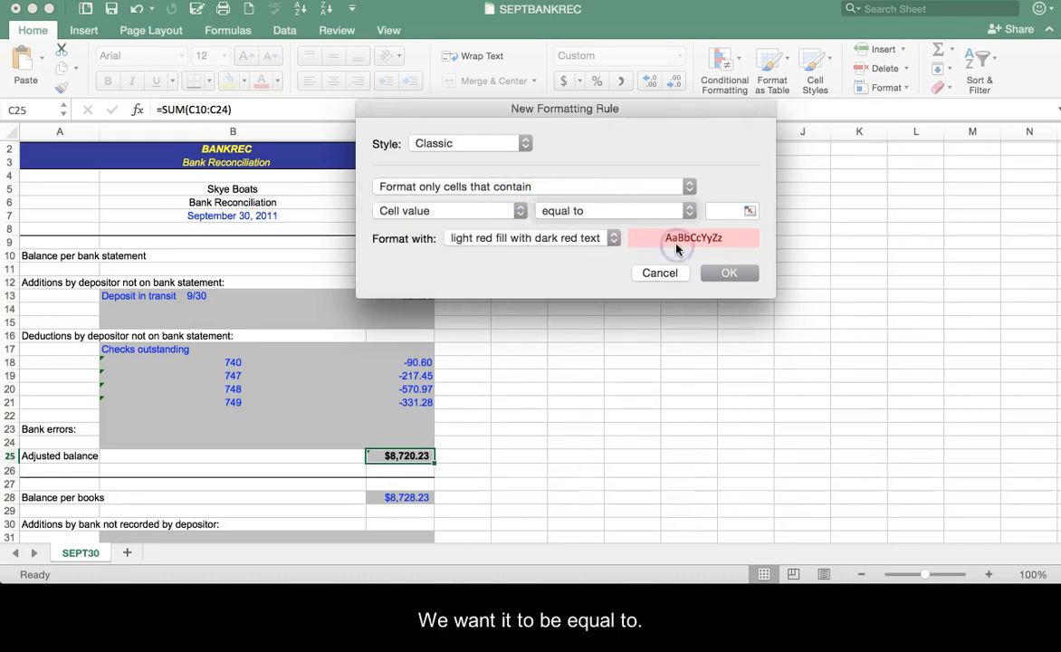
Step: Use the adjusted balance per books, =$C$42, as the comparison value of the C25 rule
{"action": "left_click", "coordinate": [747, 211]}
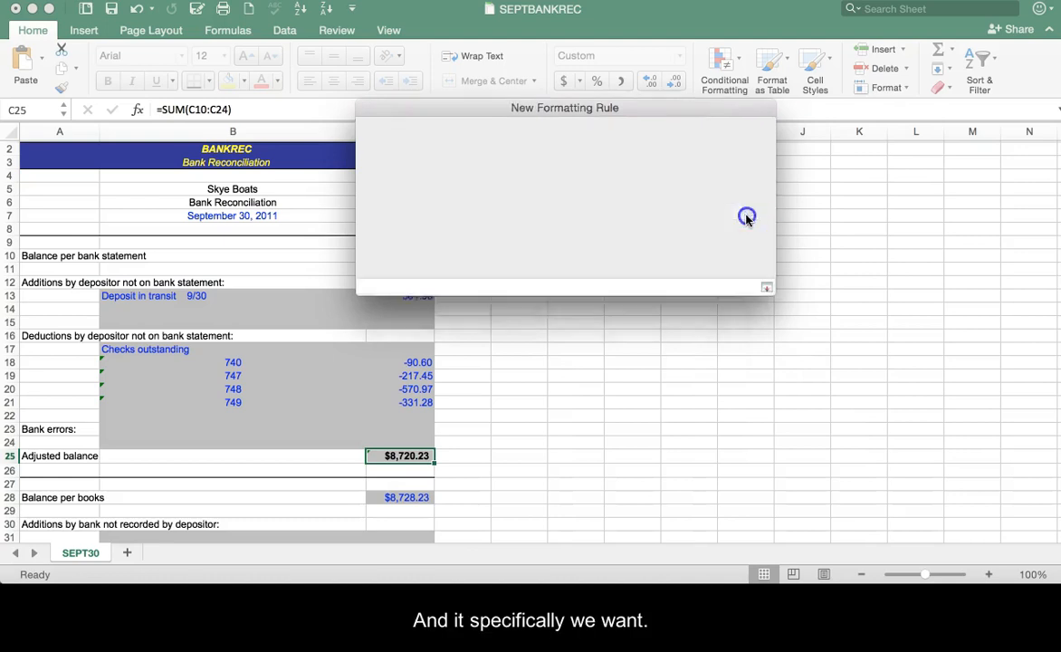
{"action": "scroll", "coordinate": [521, 432], "scroll_direction": "down", "scroll_amount": 3}
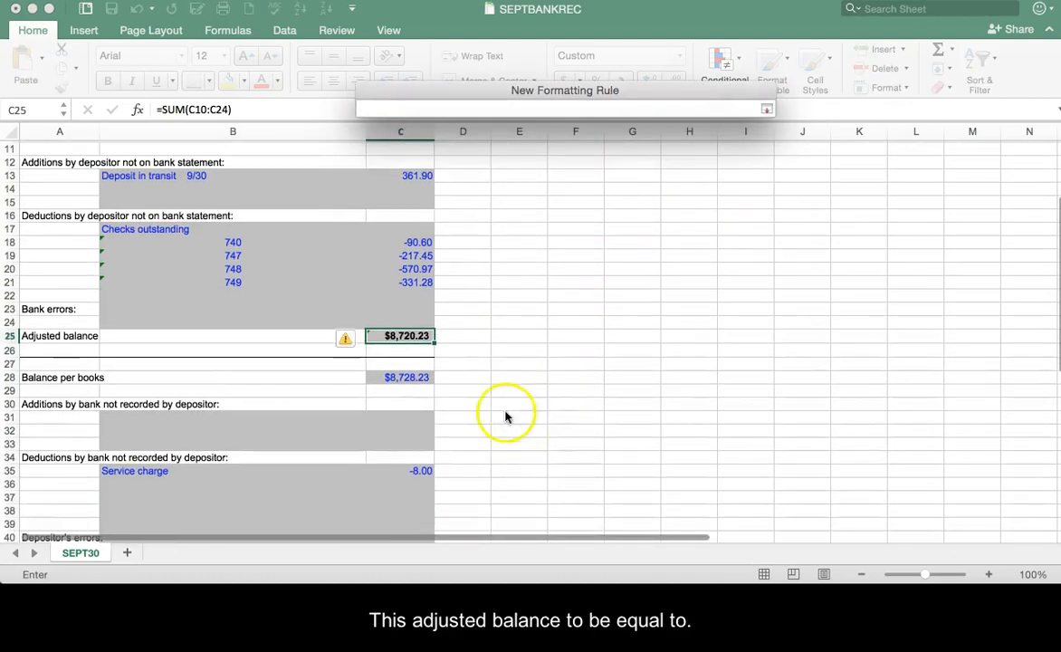
{"action": "scroll", "coordinate": [492, 434], "scroll_direction": "down", "scroll_amount": 3}
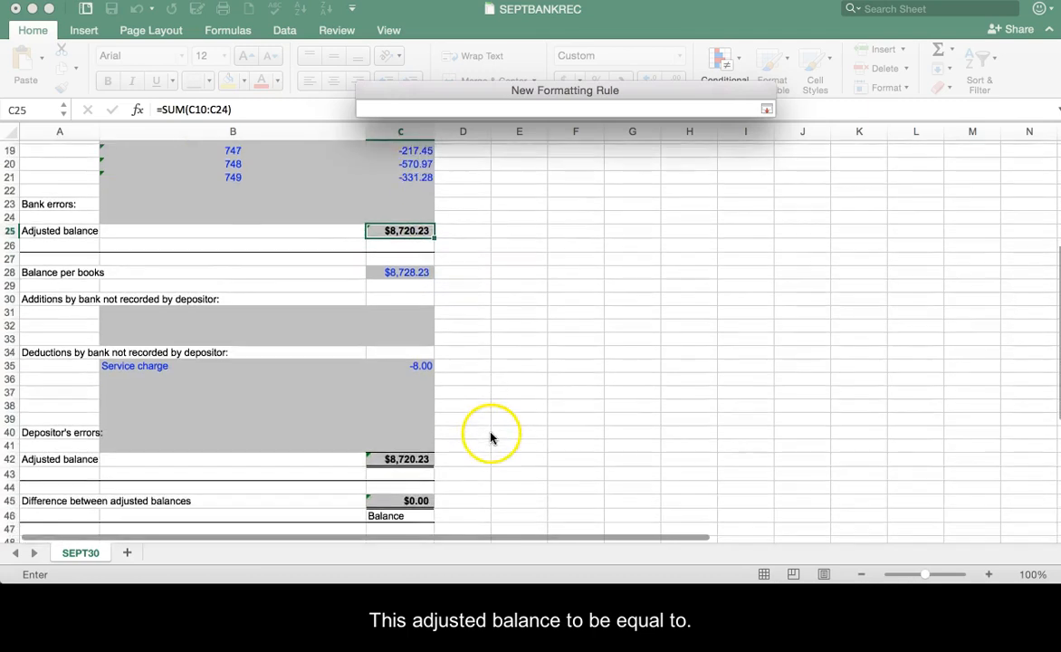
{"action": "left_click", "coordinate": [404, 462]}
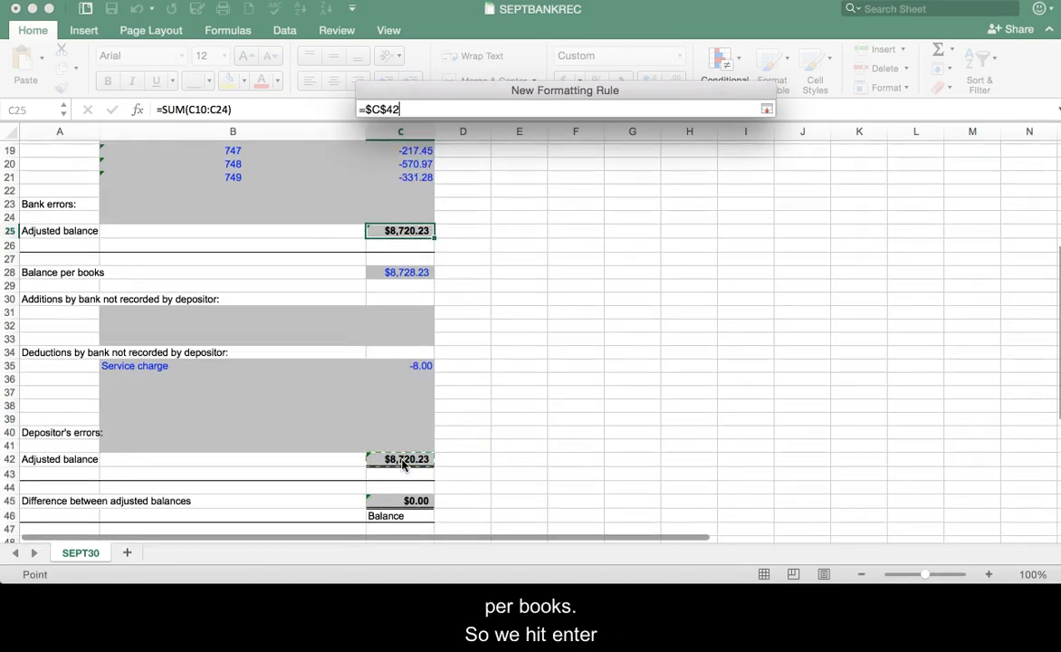
{"action": "key", "text": "Return"}
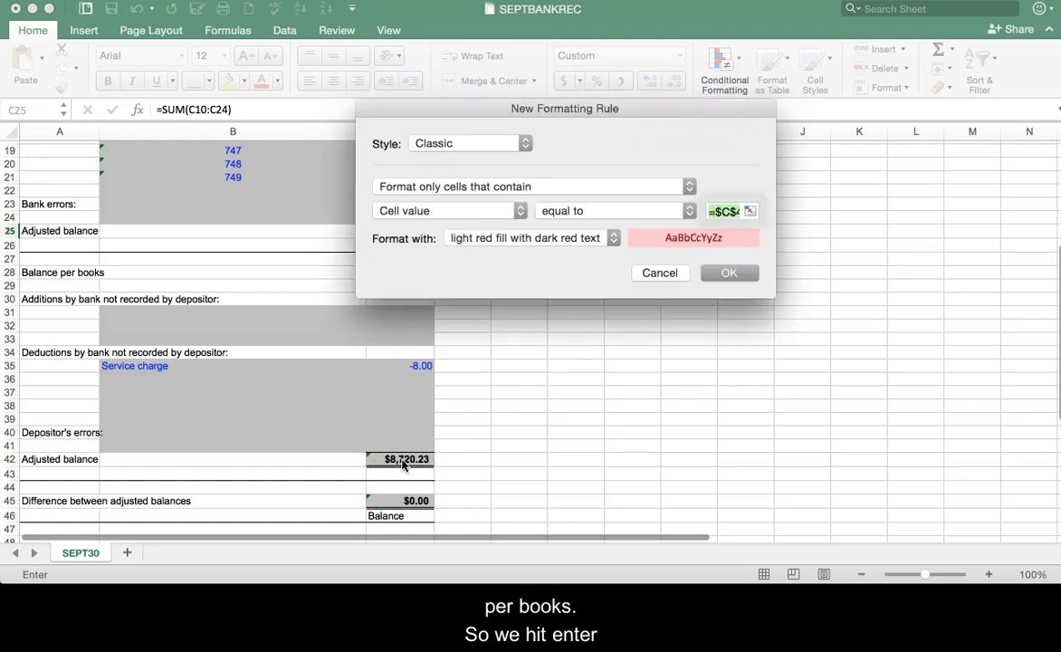
Step: Apply the C25 rule with yellow fill with dark yellow text, and compare C25 with C42
{"action": "left_click", "coordinate": [612, 238]}
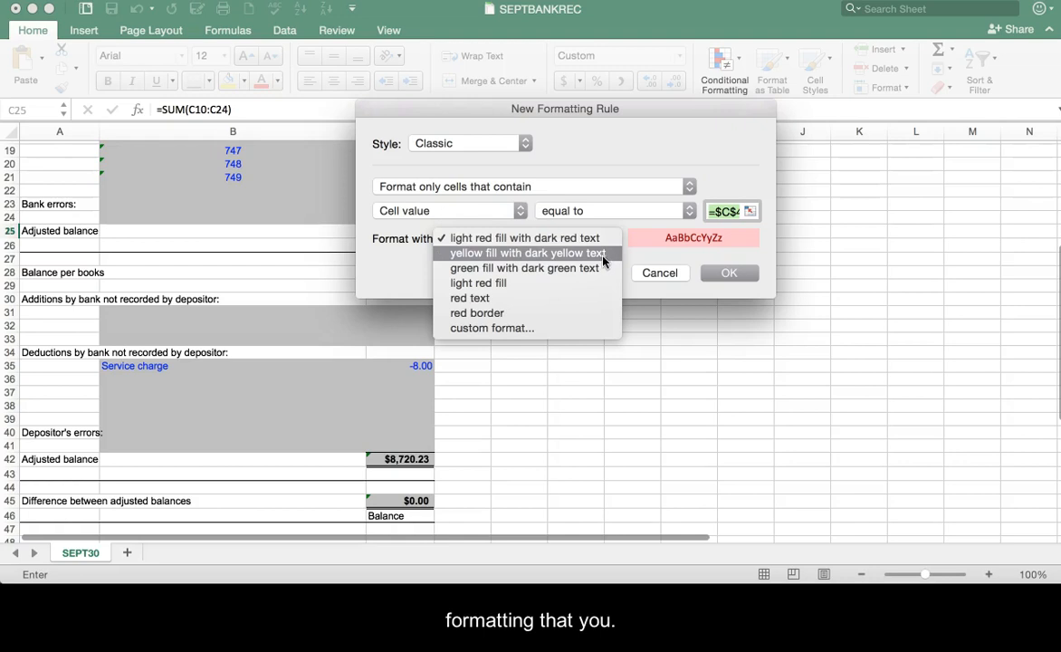
{"action": "left_click", "coordinate": [602, 261]}
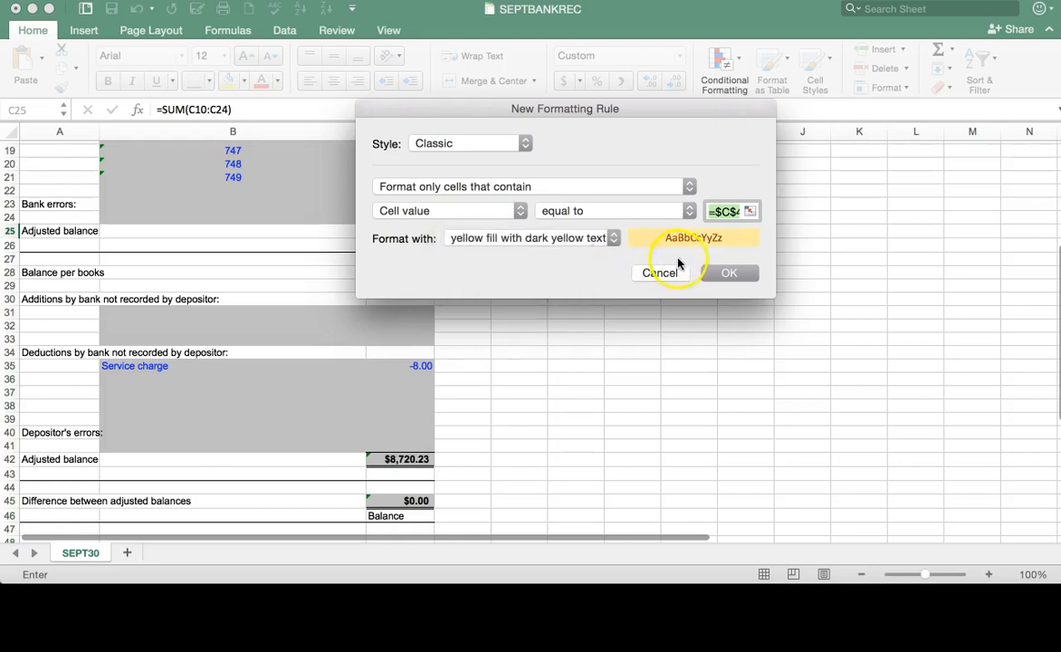
{"action": "left_click", "coordinate": [728, 273]}
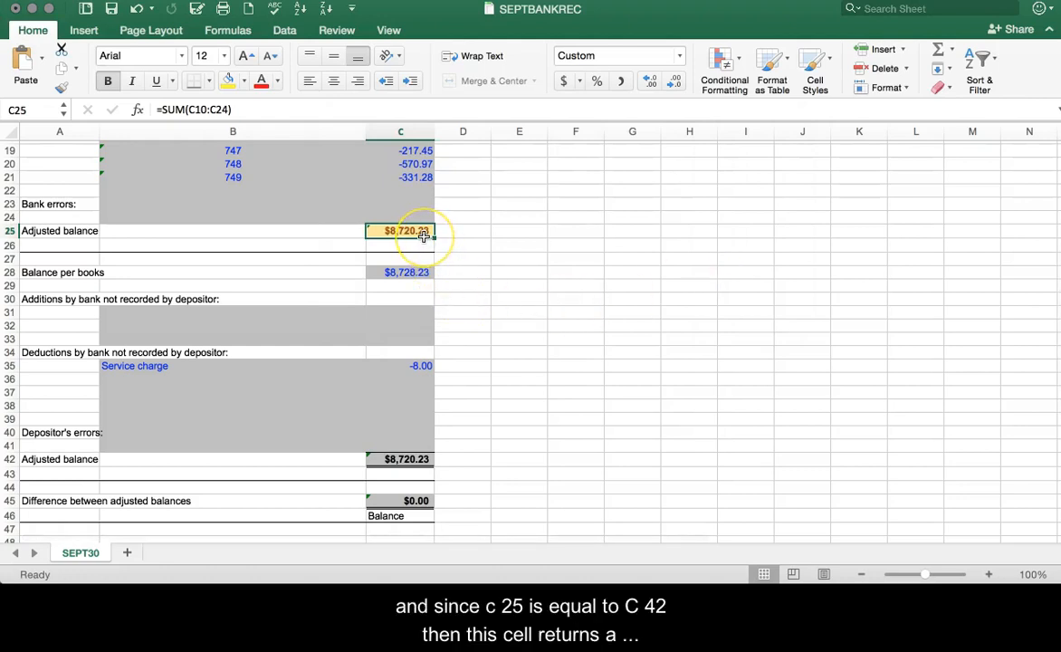
{"action": "left_click", "coordinate": [427, 460]}
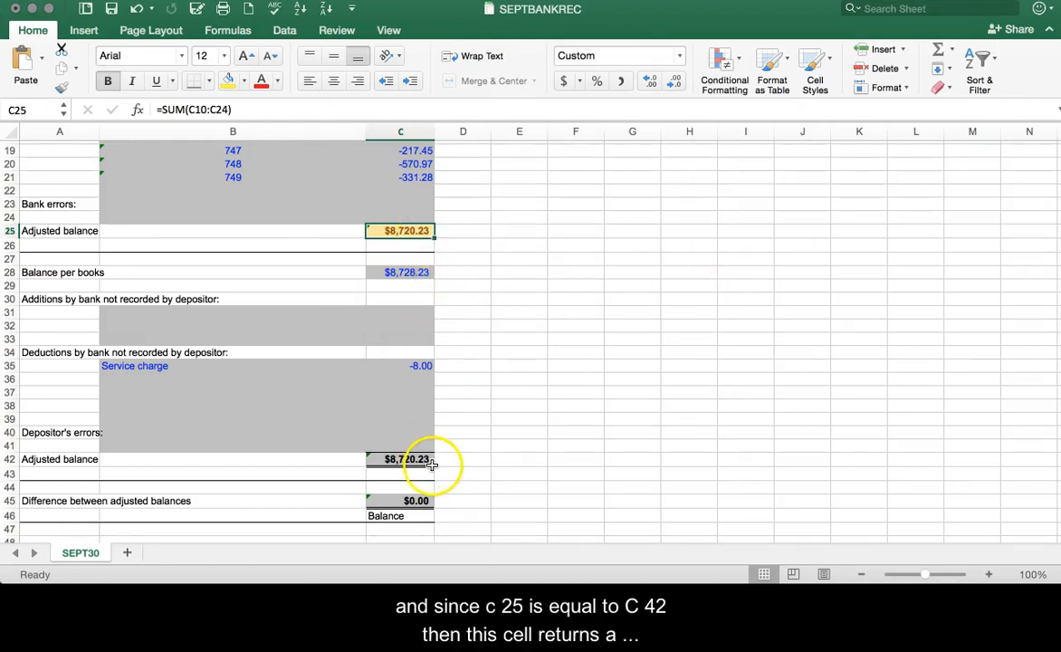
{"action": "left_click", "coordinate": [422, 232]}
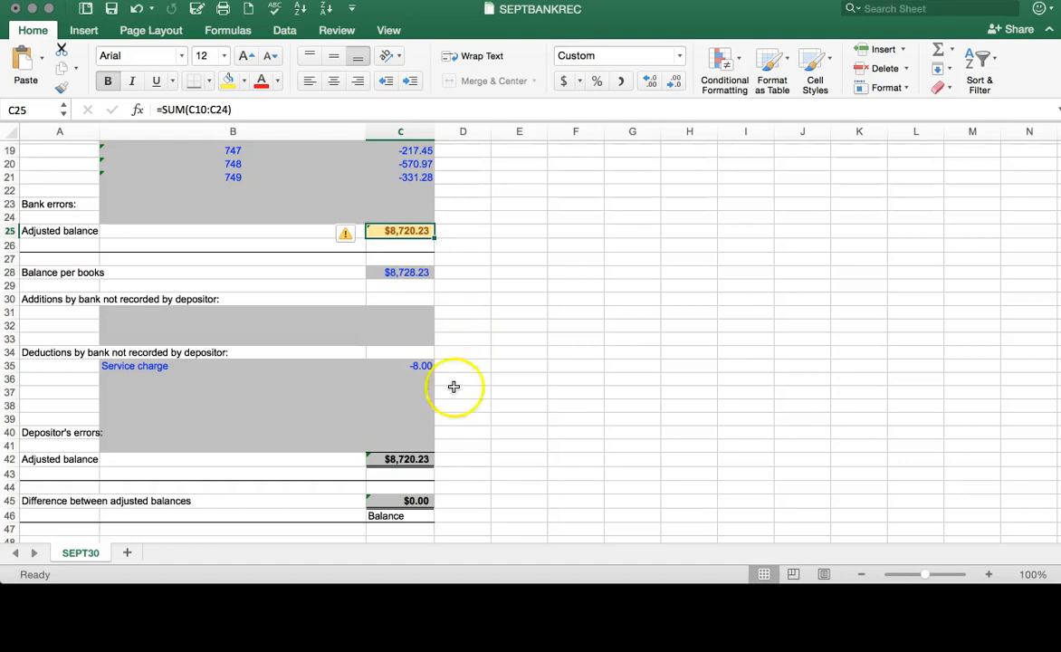
Step: Start a new conditional formatting rule with the Classic style for the adjusted balance per books in C42
{"action": "left_click", "coordinate": [421, 459]}
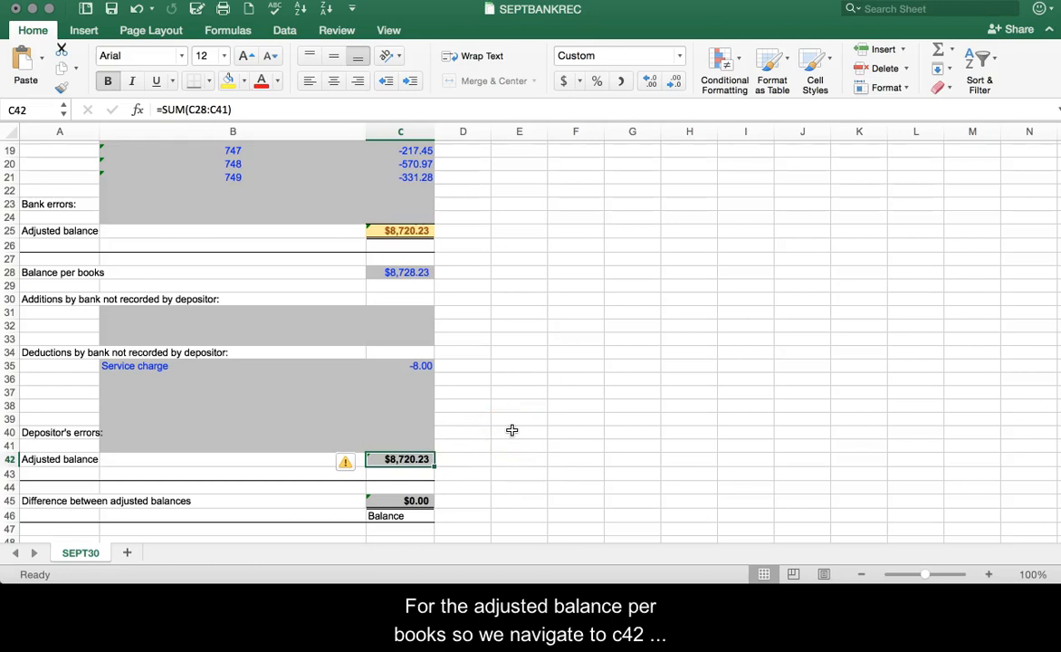
{"action": "left_click", "coordinate": [431, 461]}
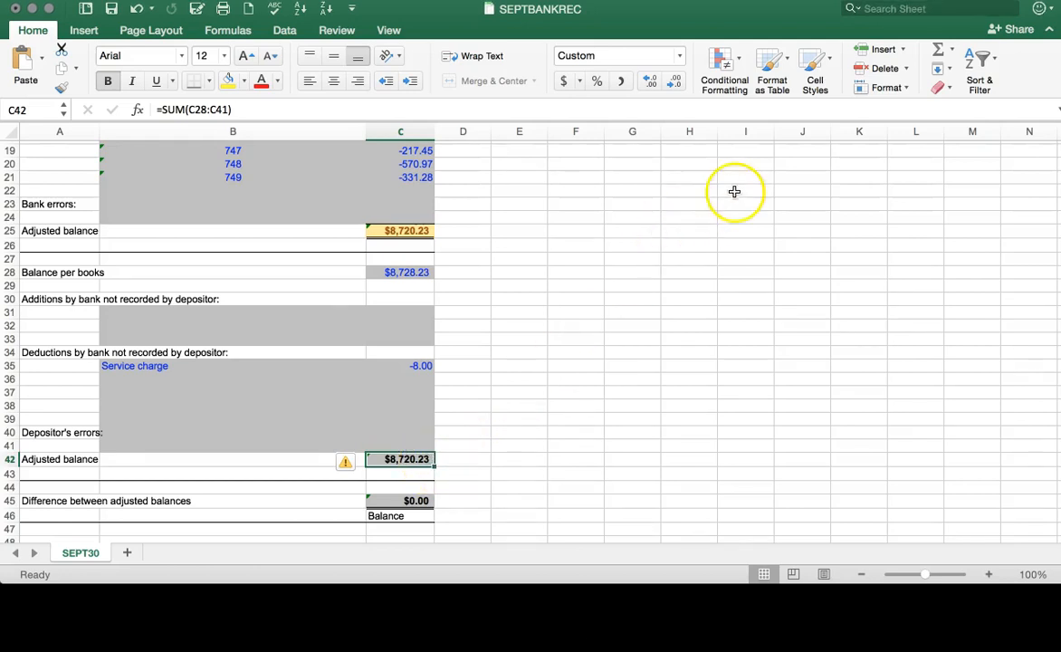
{"action": "left_click", "coordinate": [741, 60]}
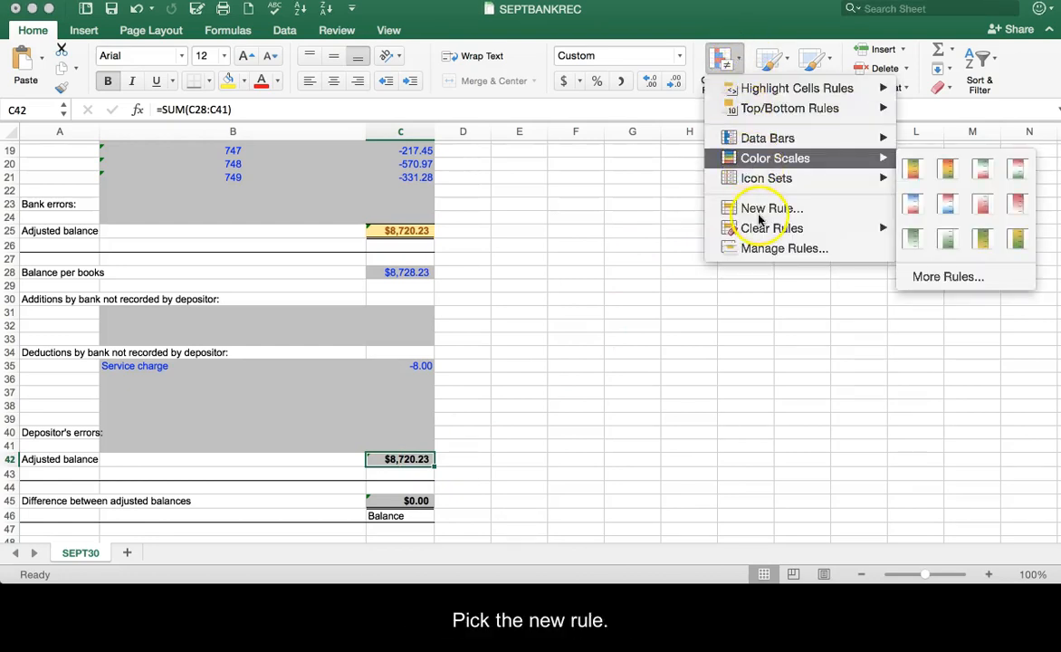
{"action": "left_click", "coordinate": [760, 208]}
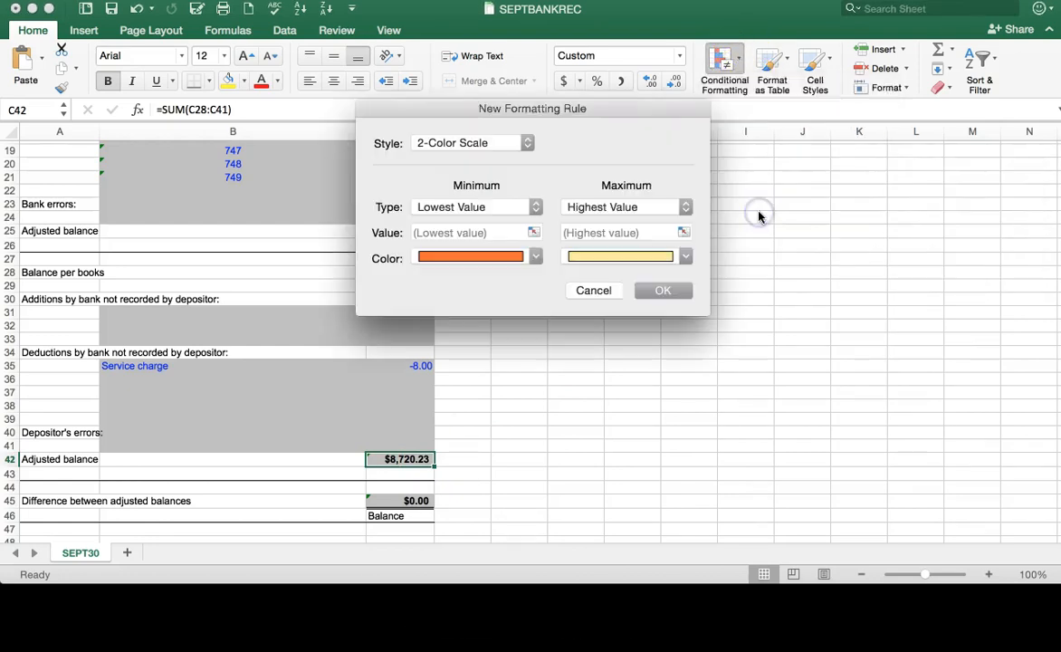
{"action": "left_click", "coordinate": [528, 142]}
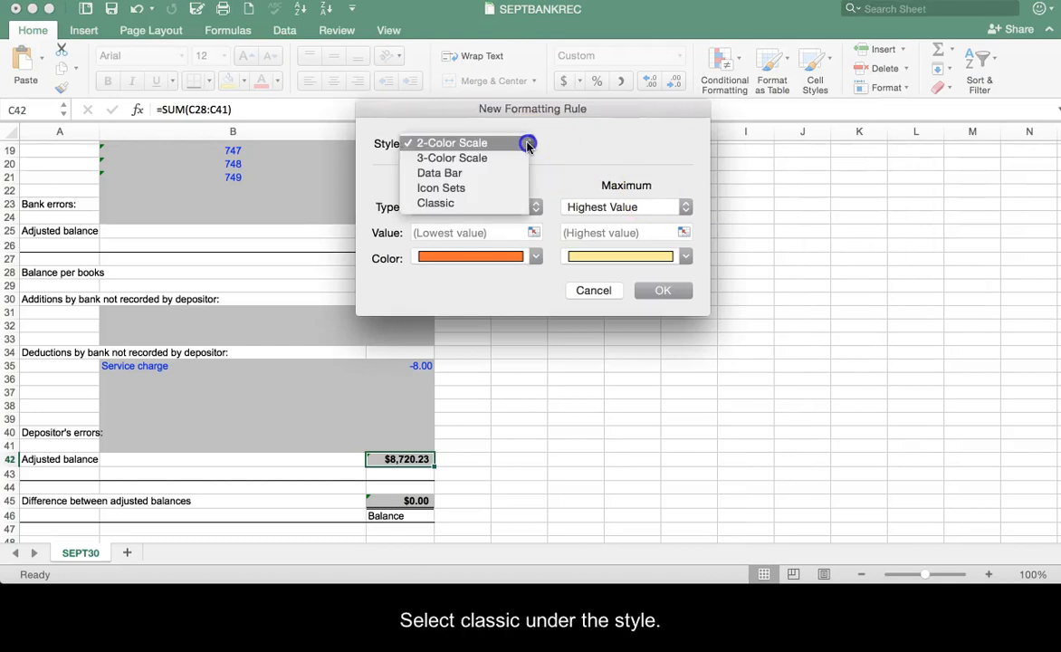
{"action": "left_click", "coordinate": [507, 204]}
Step: Set the C42 rule to format only cells that contain a cell value equal to a given reference
{"action": "left_click", "coordinate": [536, 185]}
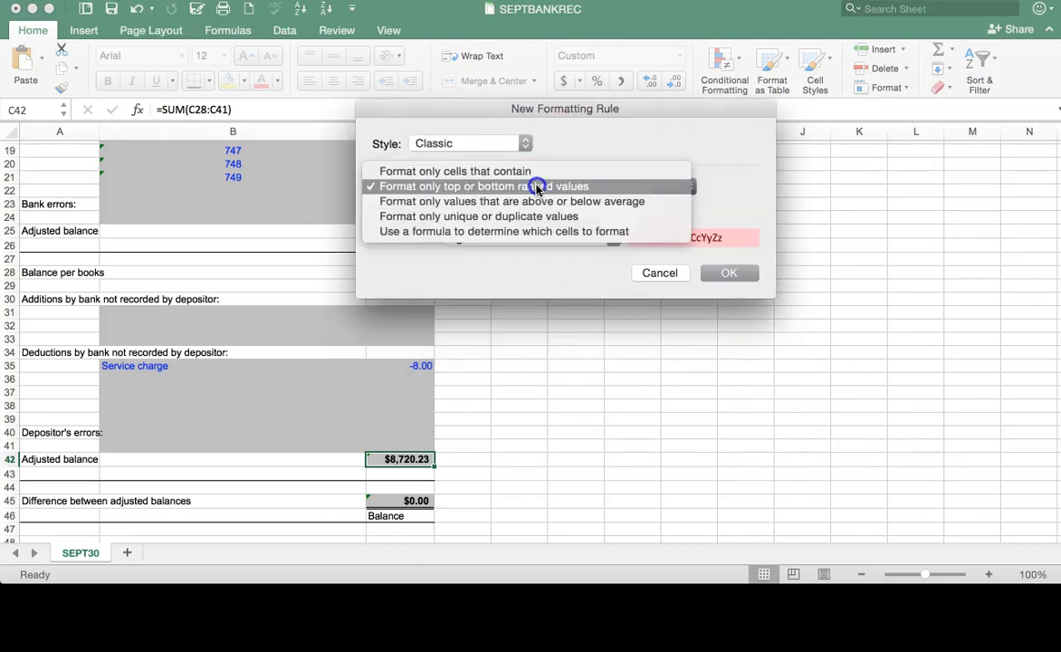
{"action": "left_click", "coordinate": [541, 172]}
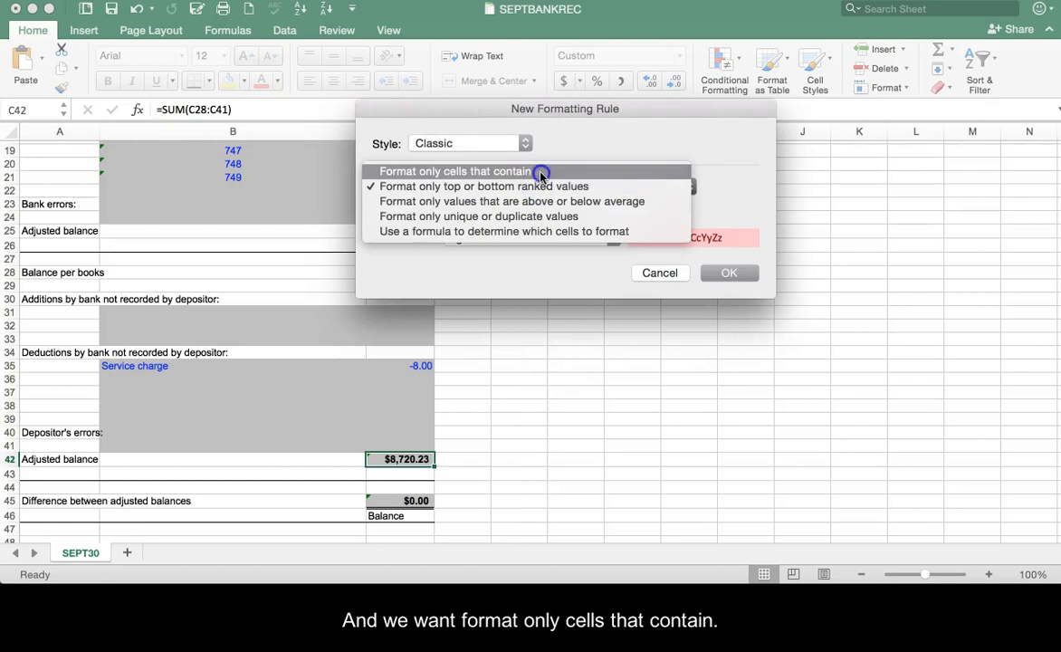
{"action": "left_click", "coordinate": [518, 217]}
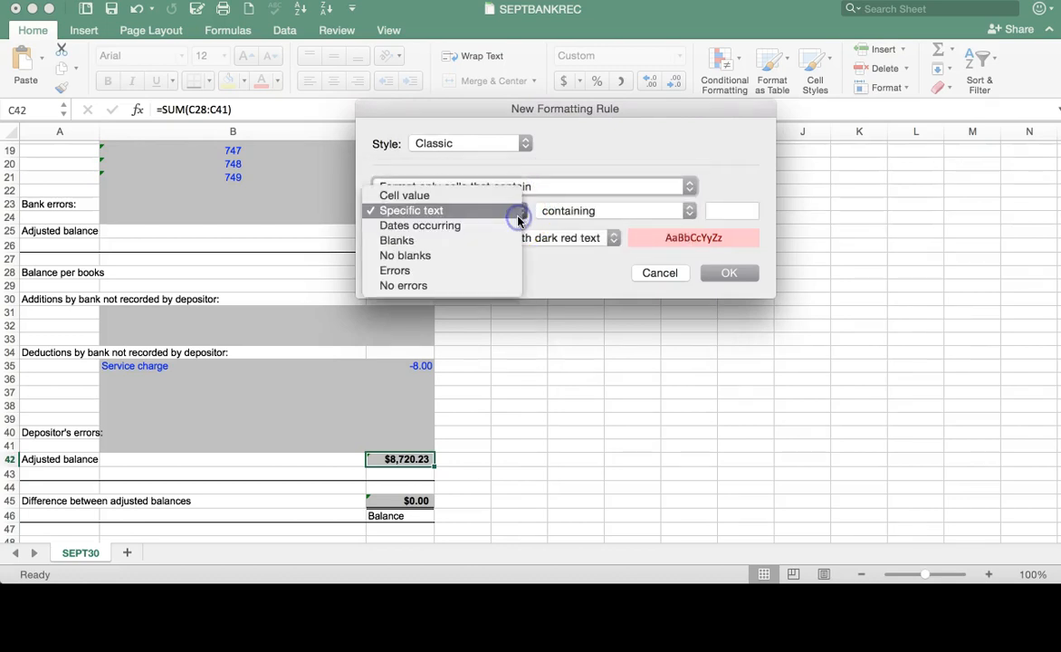
{"action": "left_click", "coordinate": [509, 195]}
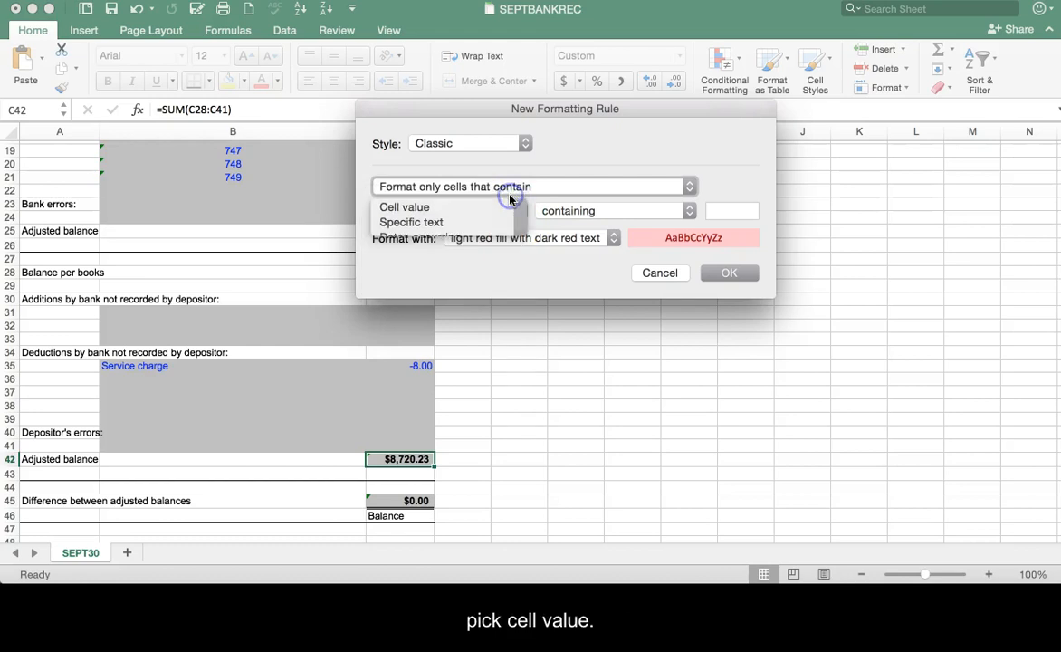
{"action": "left_click", "coordinate": [634, 211]}
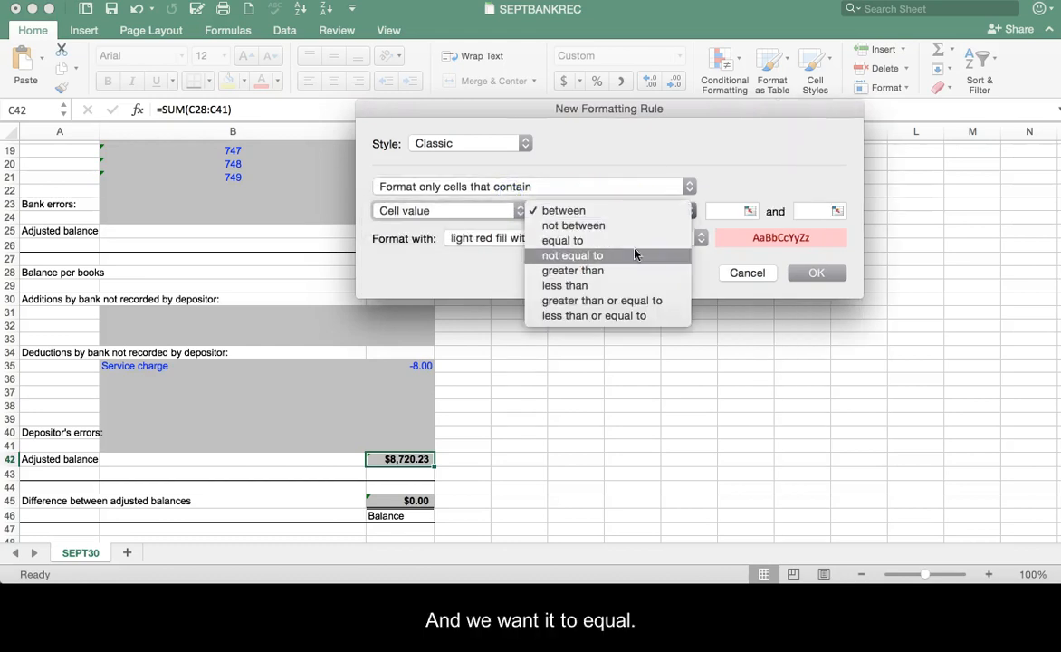
{"action": "left_click", "coordinate": [631, 240]}
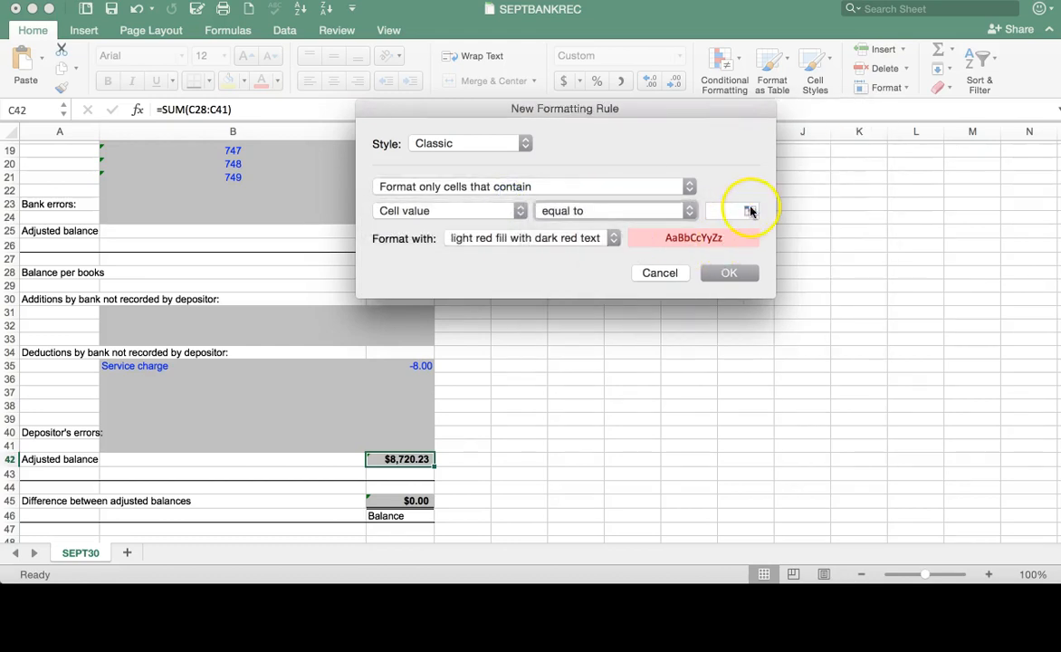
Step: Use the upper adjusted balance, =$C$25, as the comparison value of the C42 rule
{"action": "left_click", "coordinate": [749, 210]}
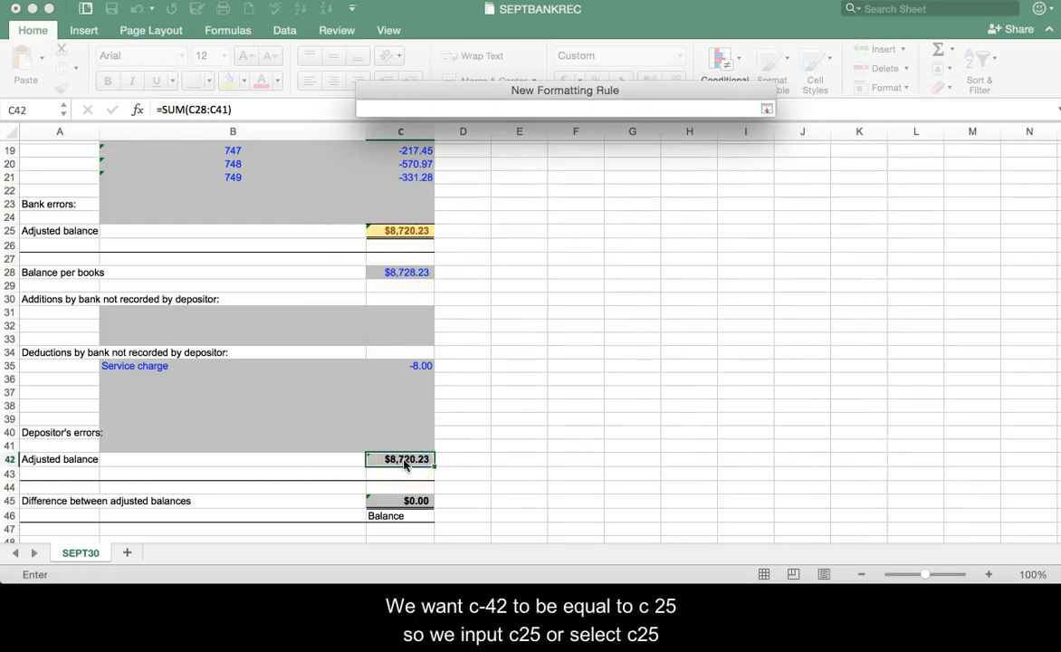
{"action": "left_click", "coordinate": [408, 234]}
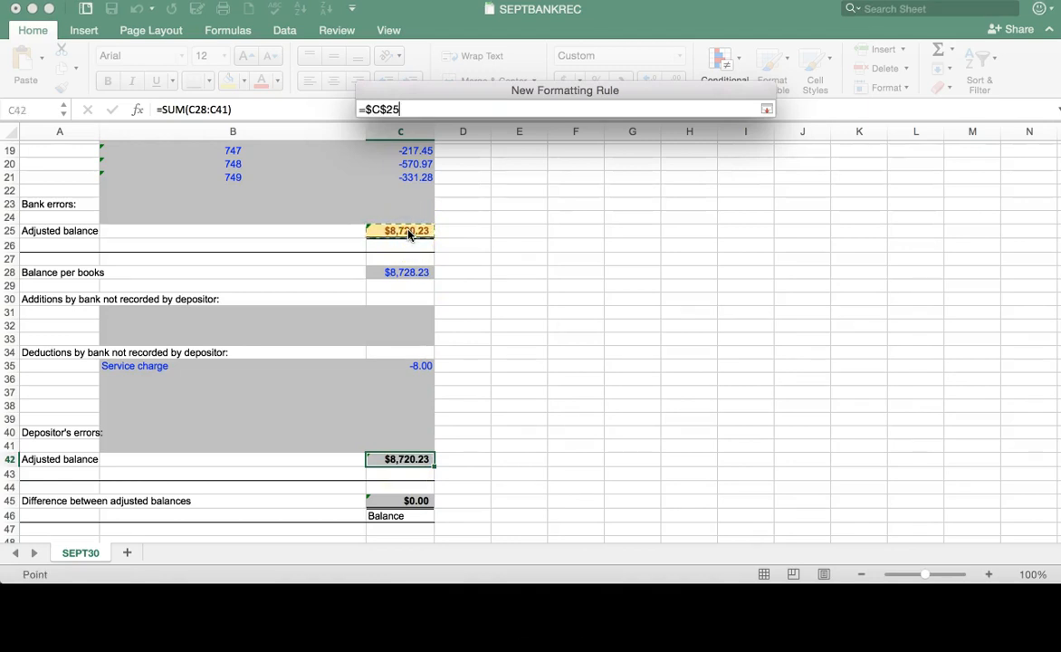
{"action": "key", "text": "Return"}
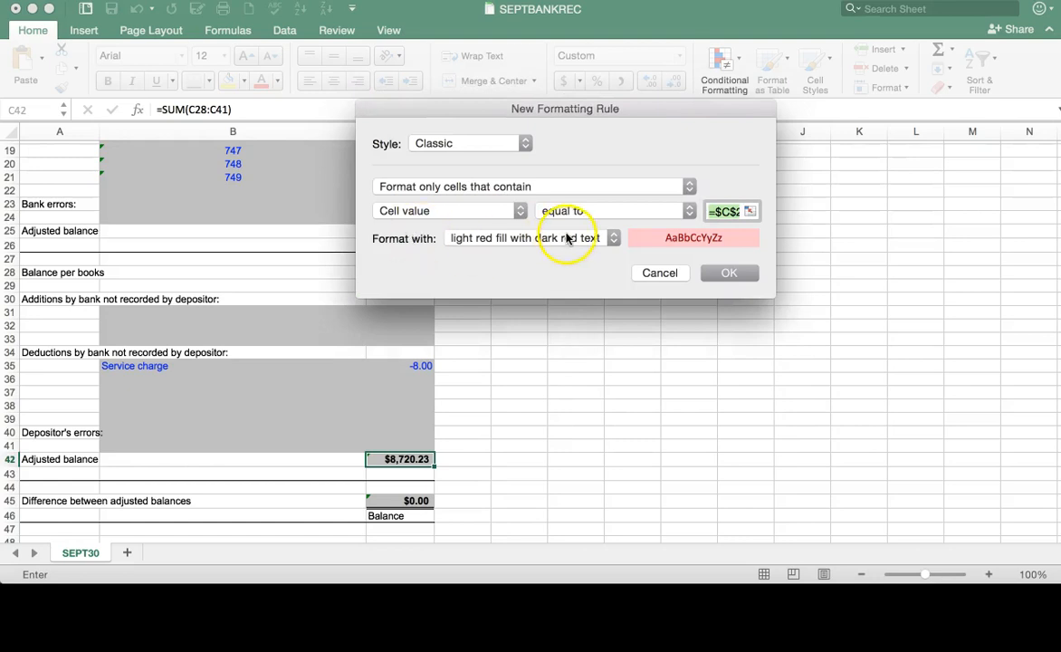
Step: Apply the C42 rule with yellow fill with dark yellow text
{"action": "left_click", "coordinate": [567, 237]}
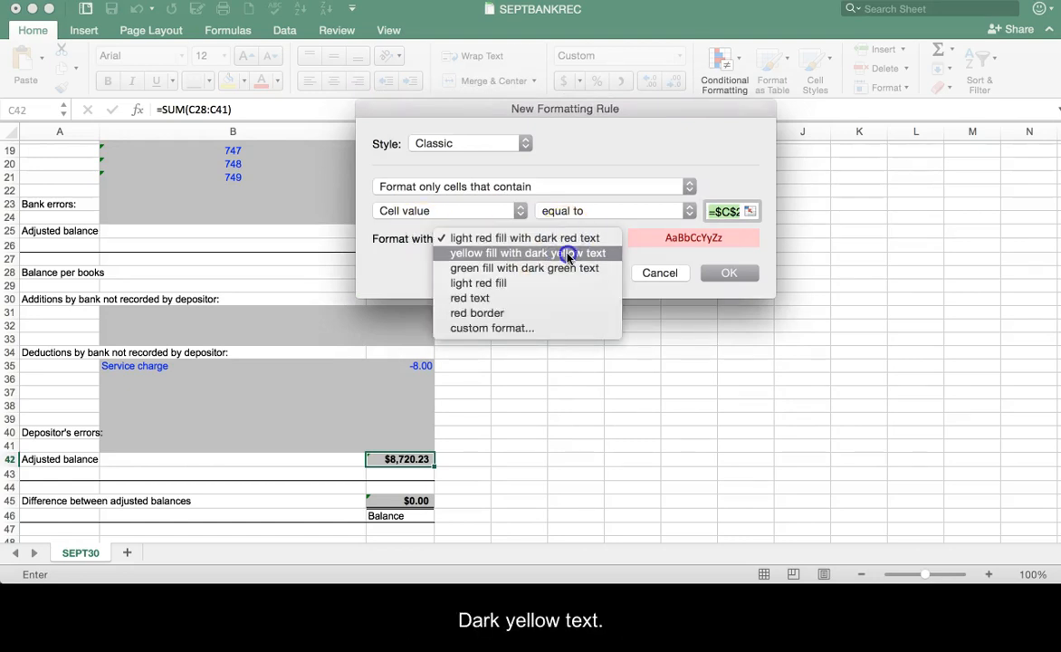
{"action": "left_click", "coordinate": [566, 254]}
{"action": "left_click", "coordinate": [723, 272]}
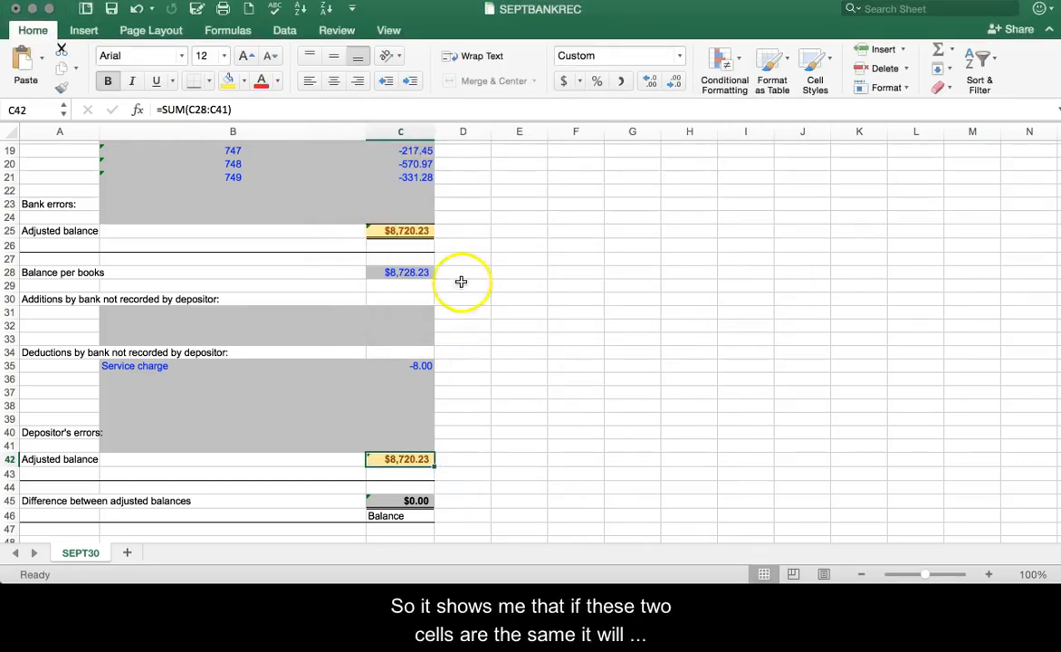
{"action": "left_click", "coordinate": [467, 461]}
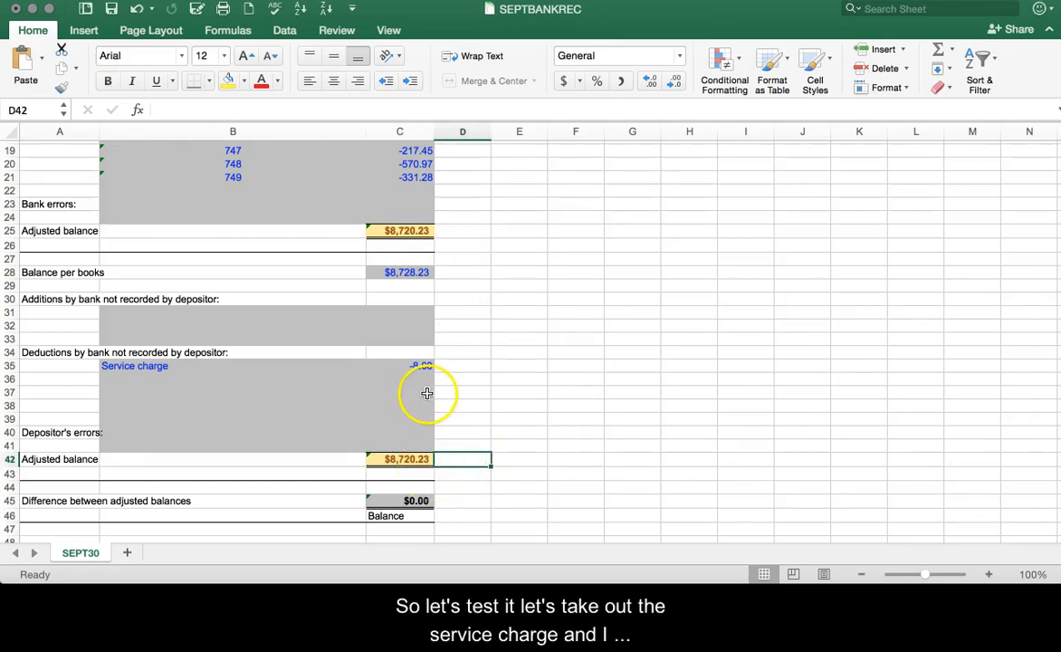
Step: Test the highlighting of C42 and C25 by clearing the service charge amount in C35, and undo the deletion
{"action": "left_click", "coordinate": [415, 366]}
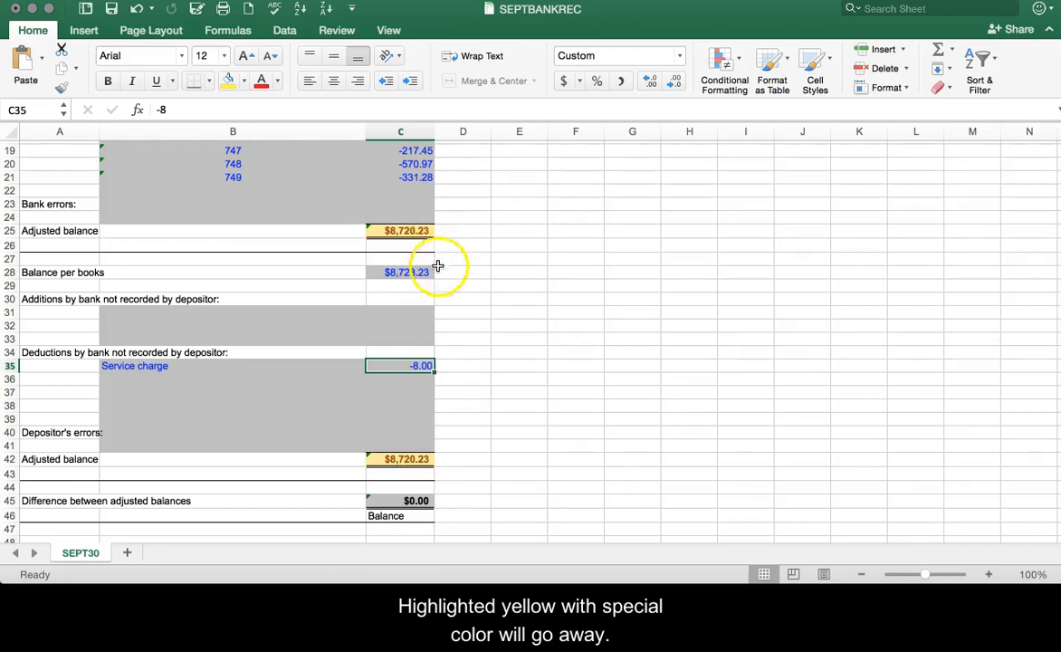
{"action": "key", "text": "Delete"}
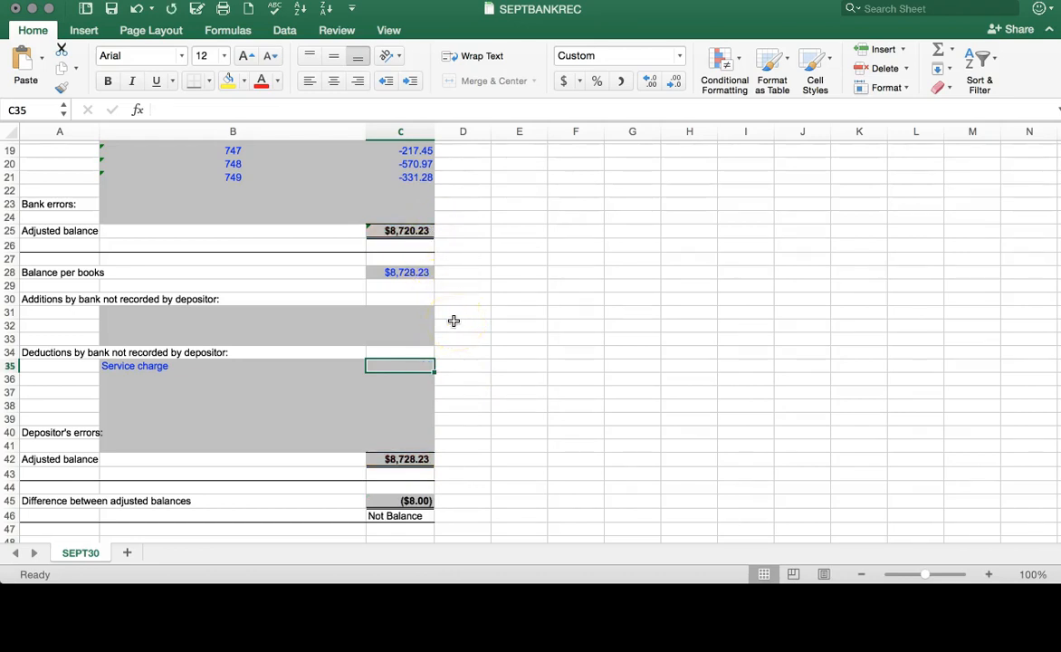
{"action": "left_click", "coordinate": [427, 460]}
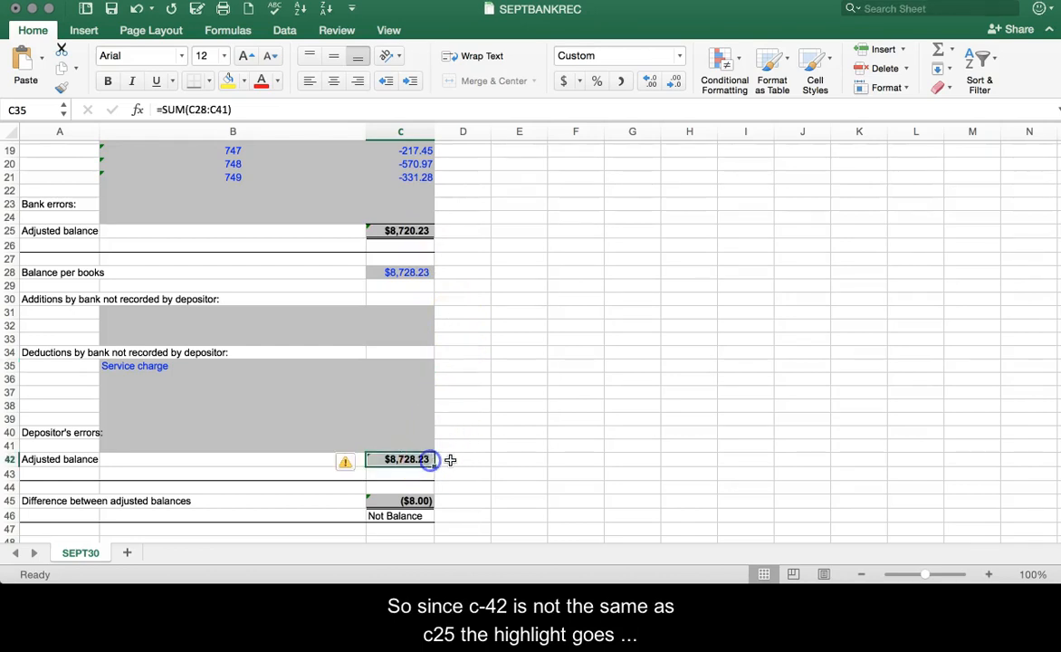
{"action": "left_click", "coordinate": [419, 234]}
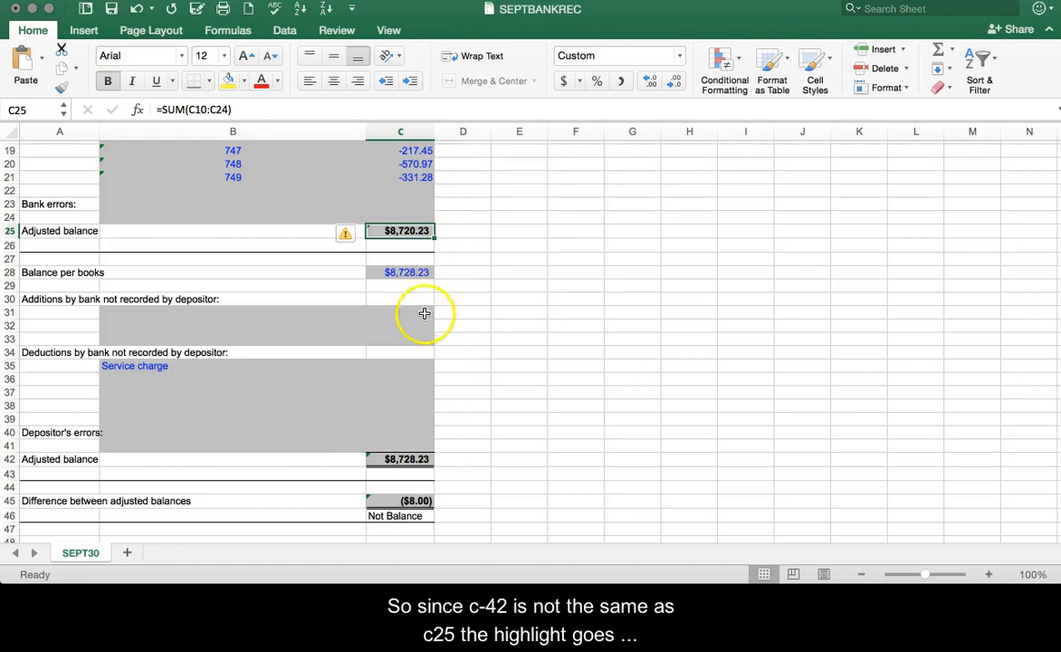
{"action": "left_click", "coordinate": [419, 366]}
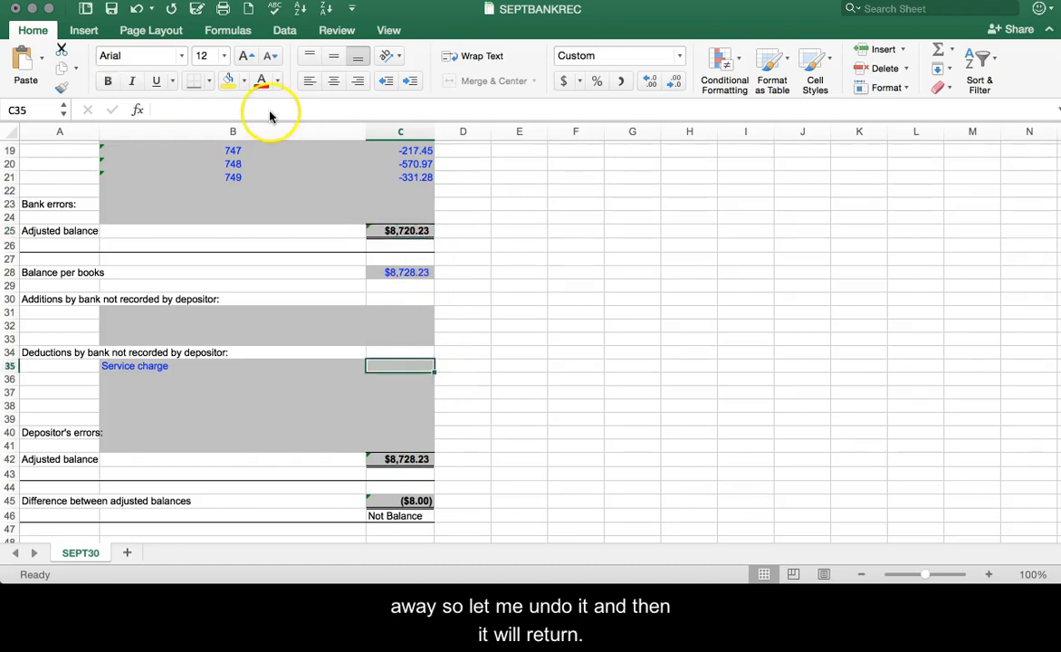
{"action": "left_click", "coordinate": [139, 11]}
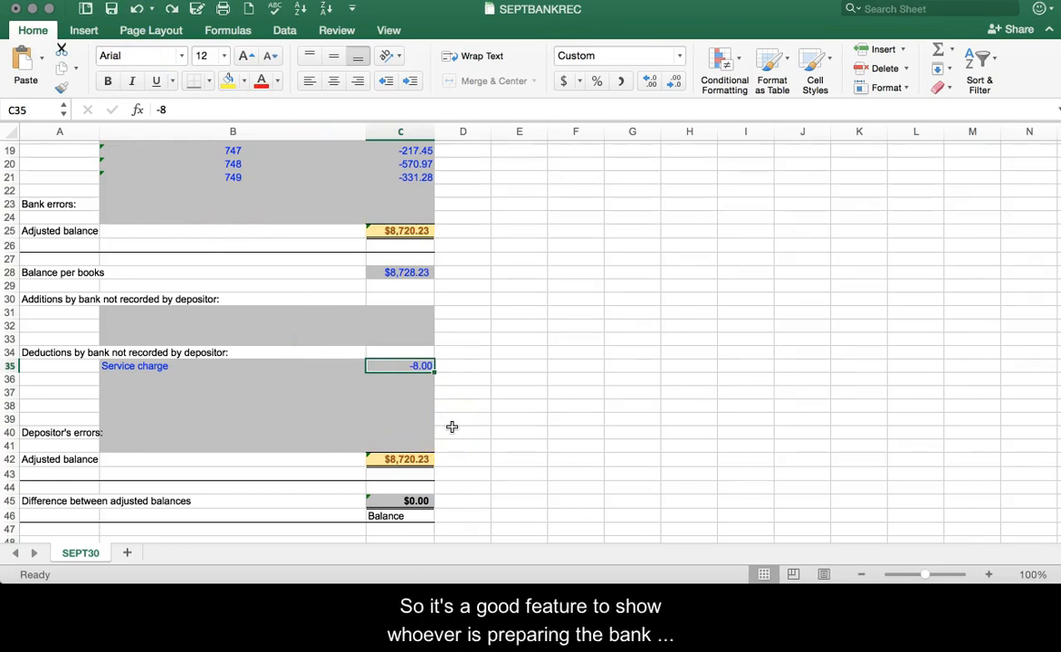
Step: Review the bank reconciliation from the heading to the adjusted balances, and inspect the IF balance check formula in C46
{"action": "scroll", "coordinate": [452, 426], "scroll_direction": "up", "scroll_amount": 6}
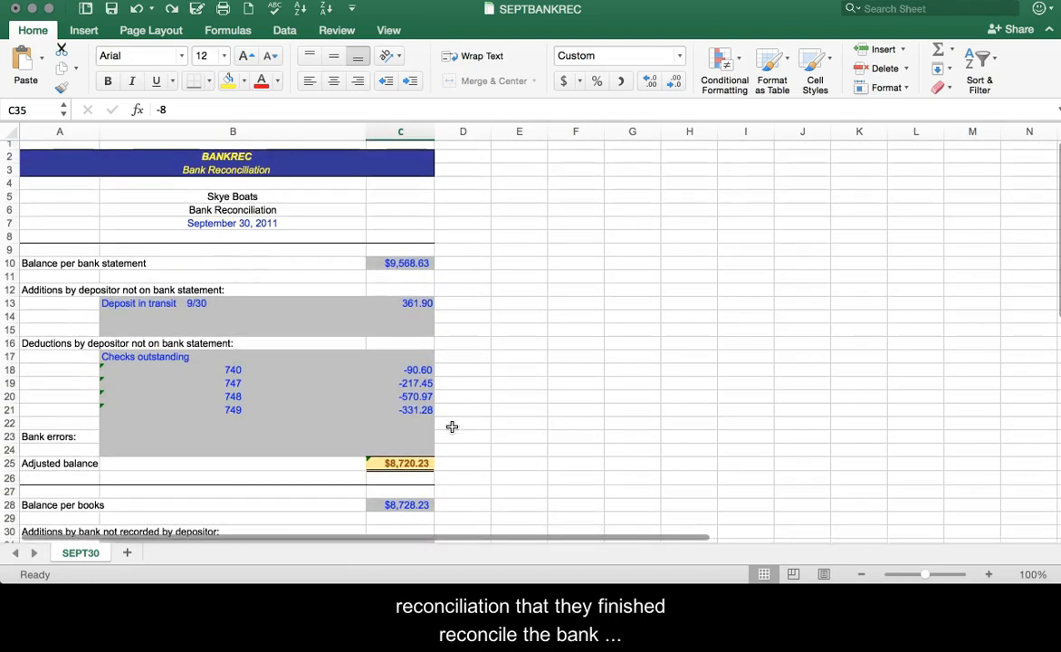
{"action": "scroll", "coordinate": [452, 426], "scroll_direction": "down", "scroll_amount": 6}
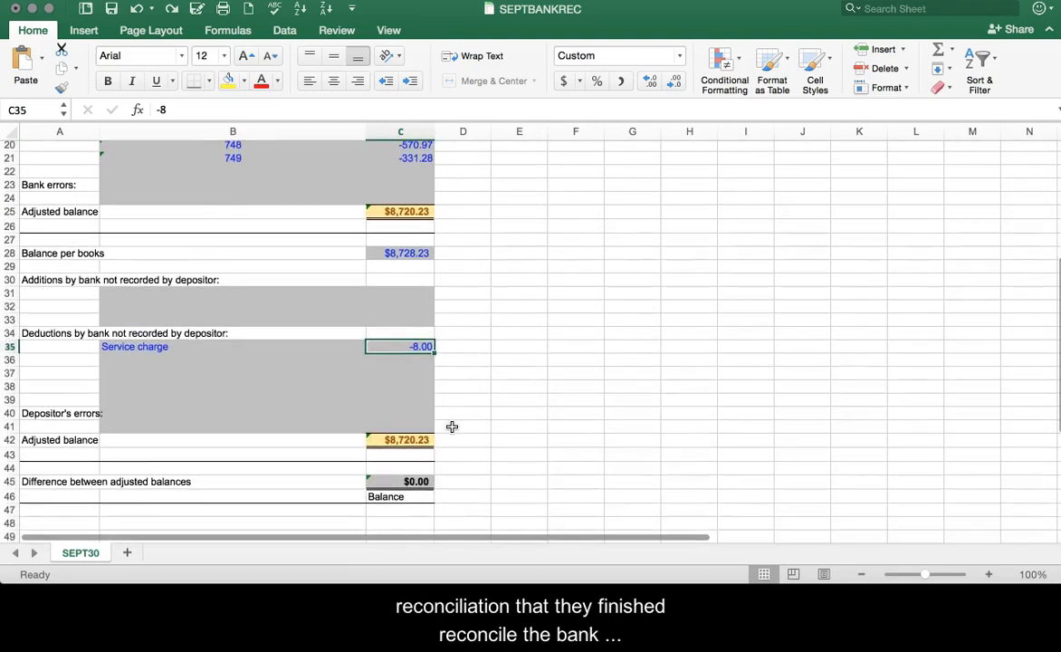
{"action": "scroll", "coordinate": [452, 427], "scroll_direction": "up", "scroll_amount": 1}
{"action": "scroll", "coordinate": [452, 426], "scroll_direction": "up", "scroll_amount": 6}
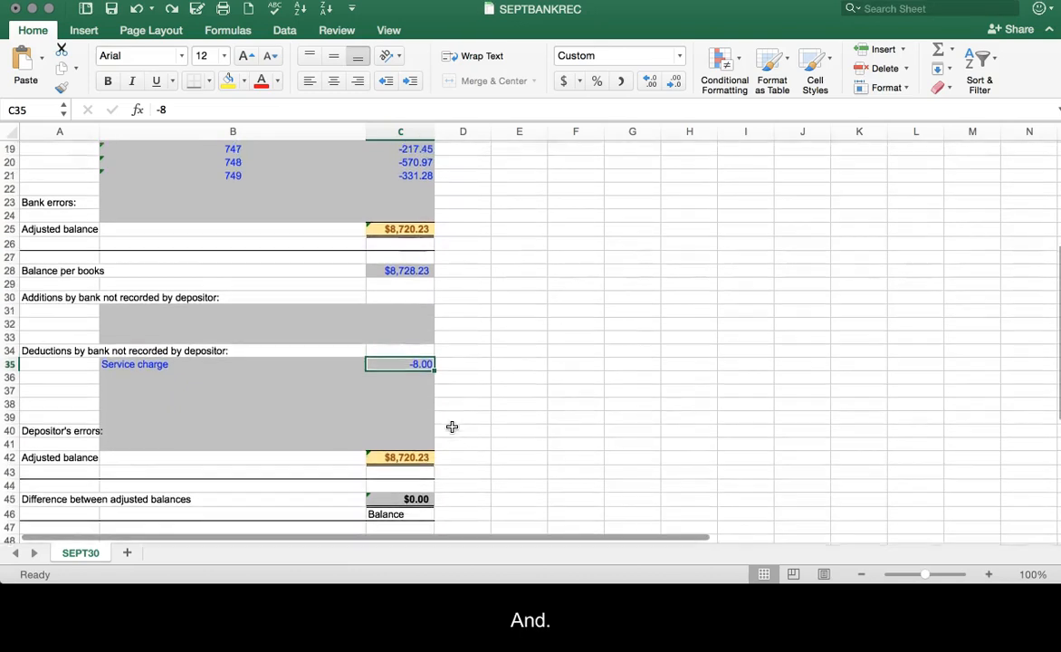
{"action": "scroll", "coordinate": [451, 426], "scroll_direction": "up", "scroll_amount": 1}
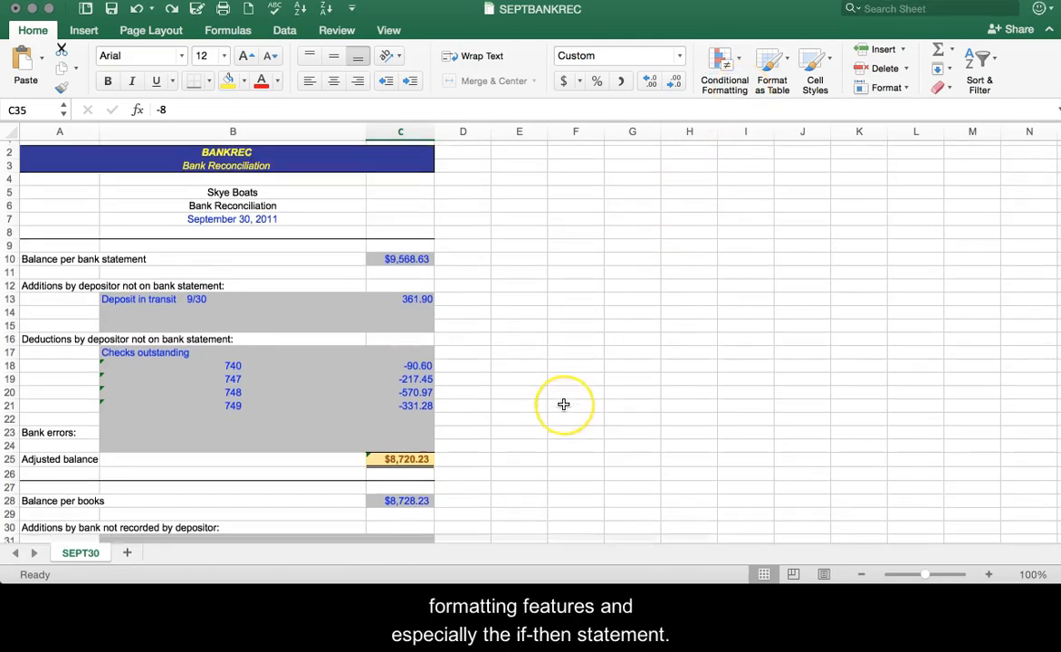
{"action": "scroll", "coordinate": [563, 404], "scroll_direction": "down", "scroll_amount": 6}
{"action": "scroll", "coordinate": [563, 403], "scroll_direction": "down", "scroll_amount": 1}
{"action": "left_click", "coordinate": [420, 493]}
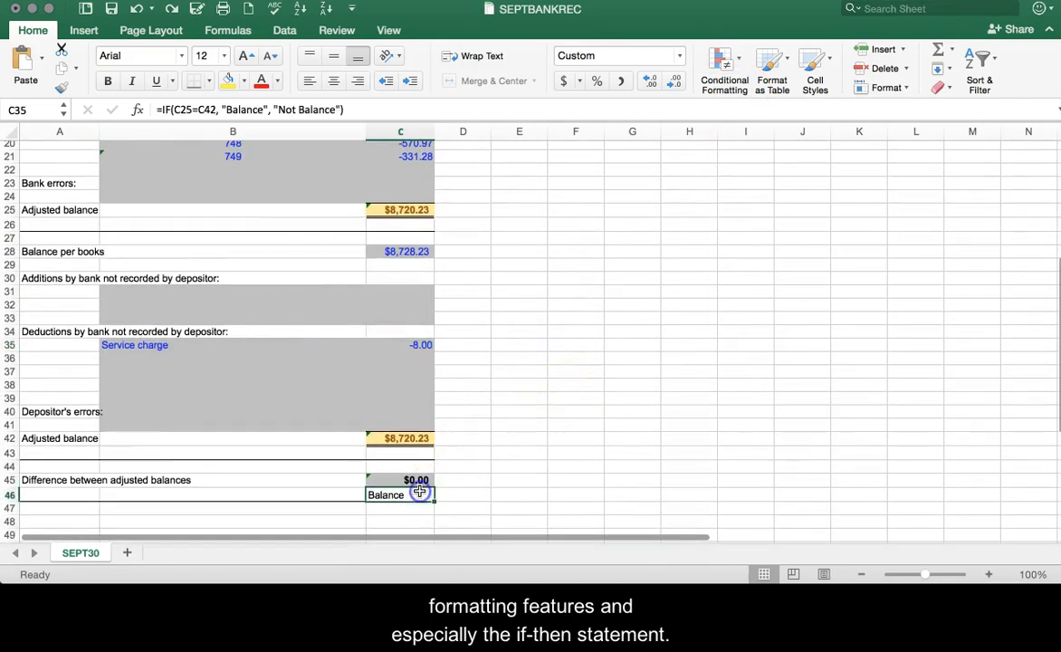